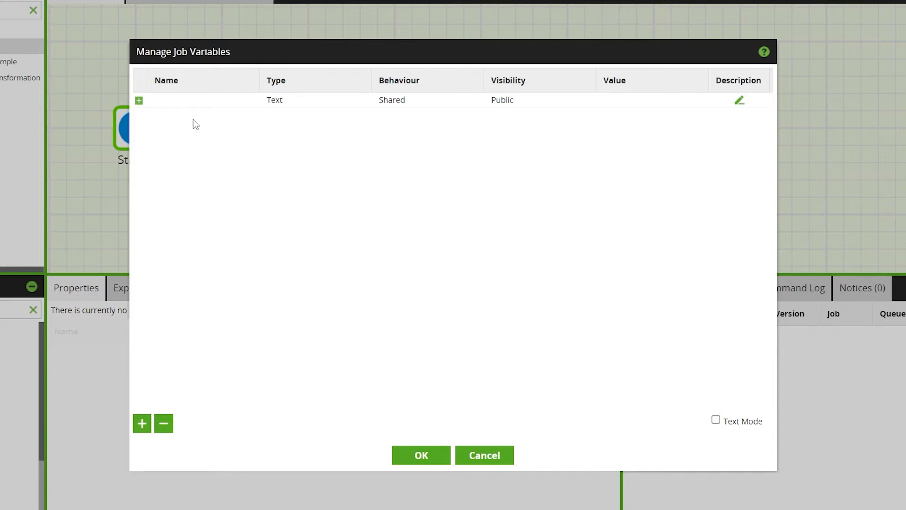
Name the empty first job variable directory_name
click(188, 102)
right_click(188, 104)
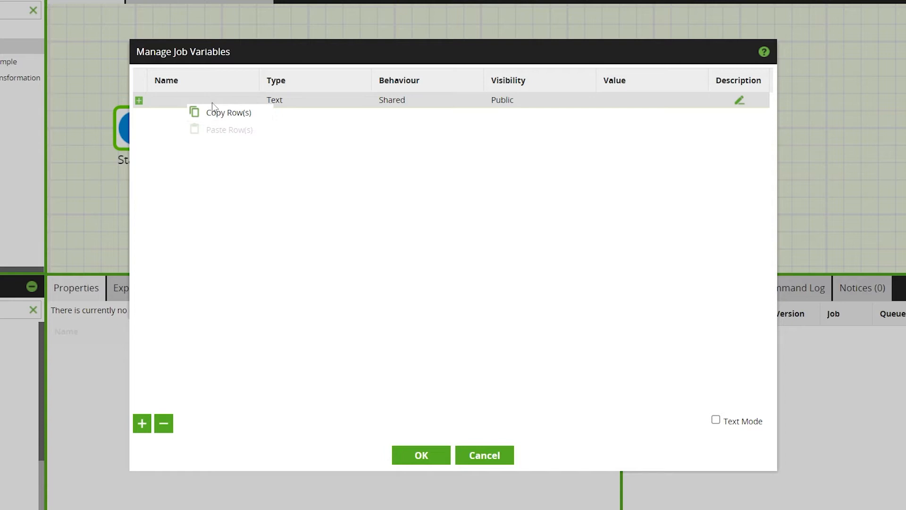
click(163, 95)
click(180, 101)
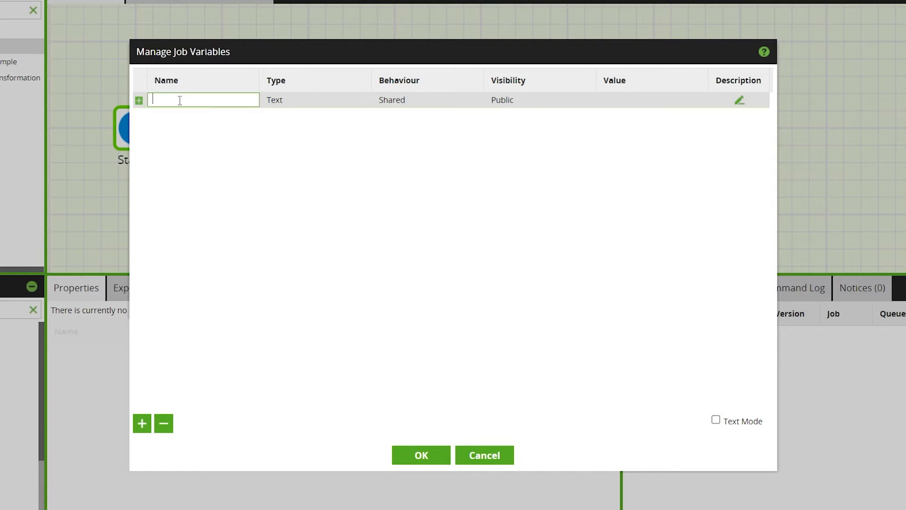
text(directory_name)
click(201, 134)
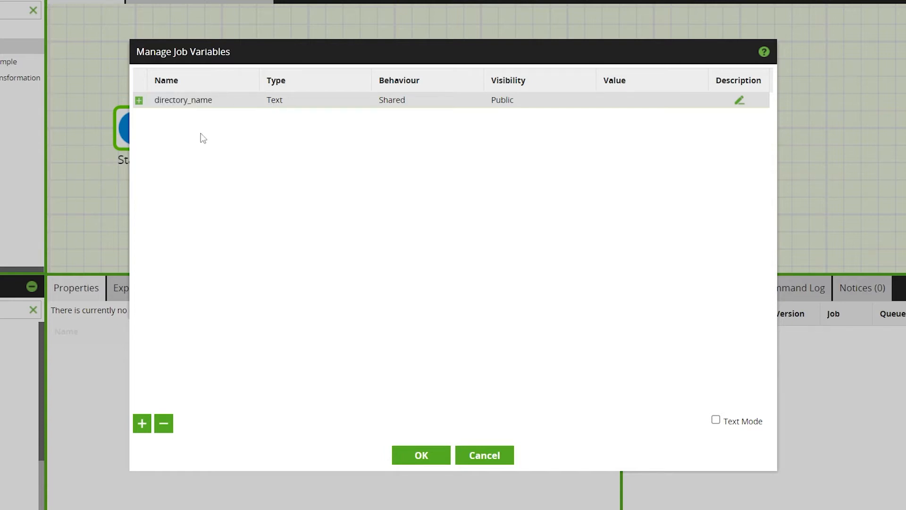
Set the directory_name variable to type Text, behaviour Shared, visibility Public and value test
click(312, 102)
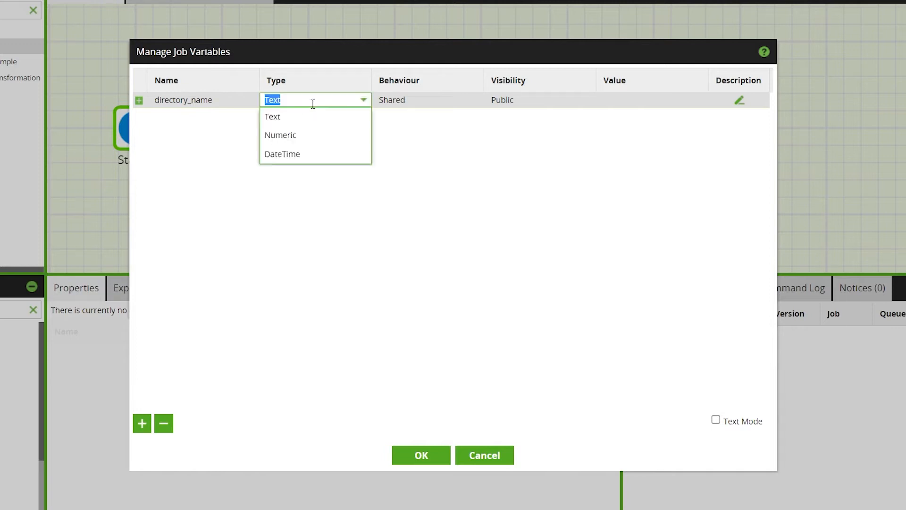
click(312, 118)
click(450, 106)
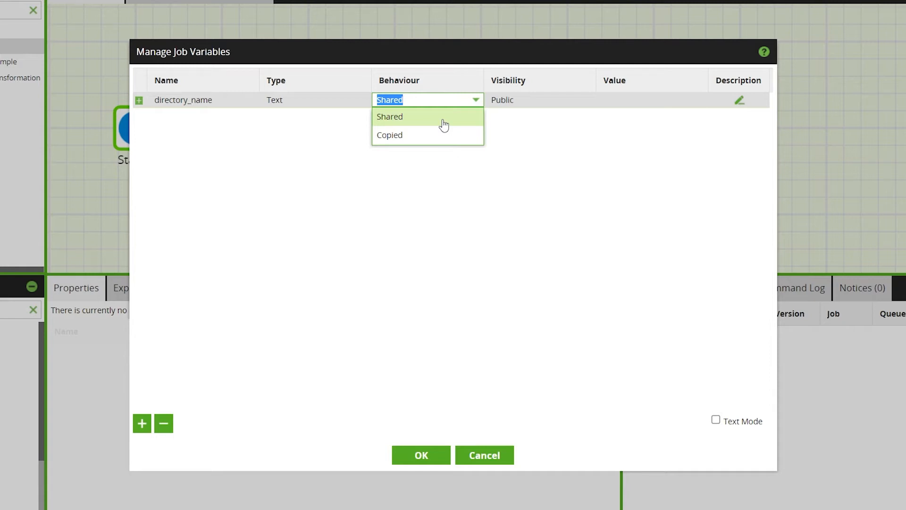
click(444, 124)
click(520, 100)
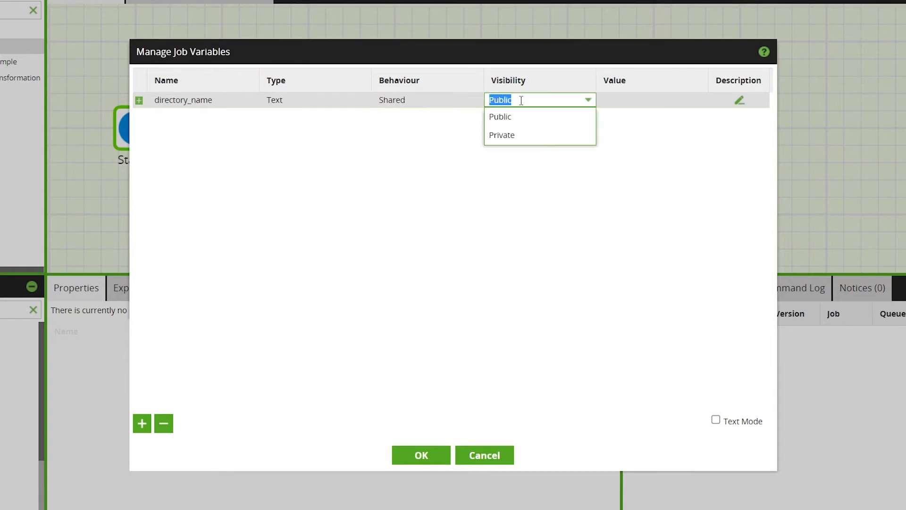
click(544, 123)
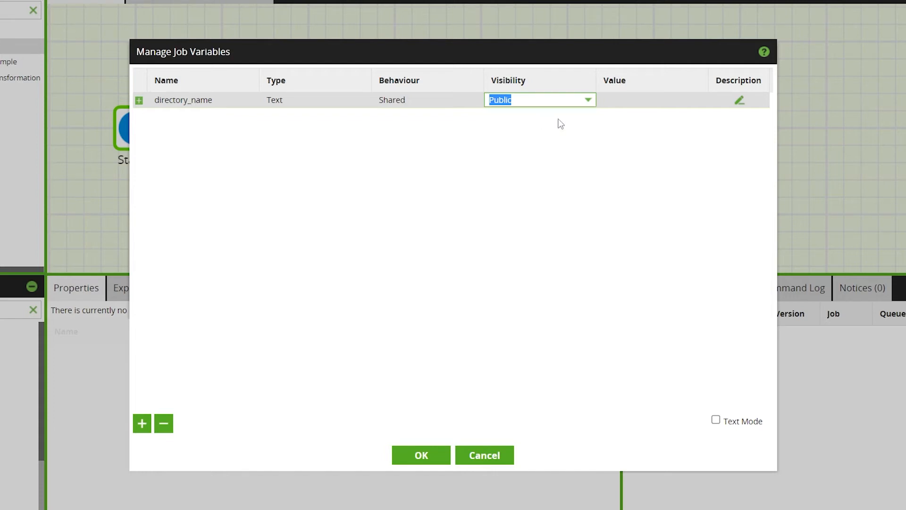
click(635, 99)
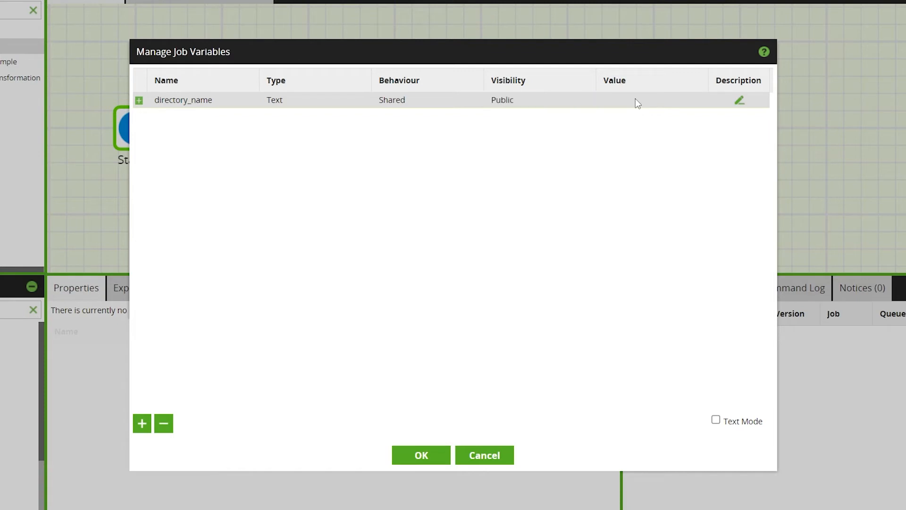
text(test)
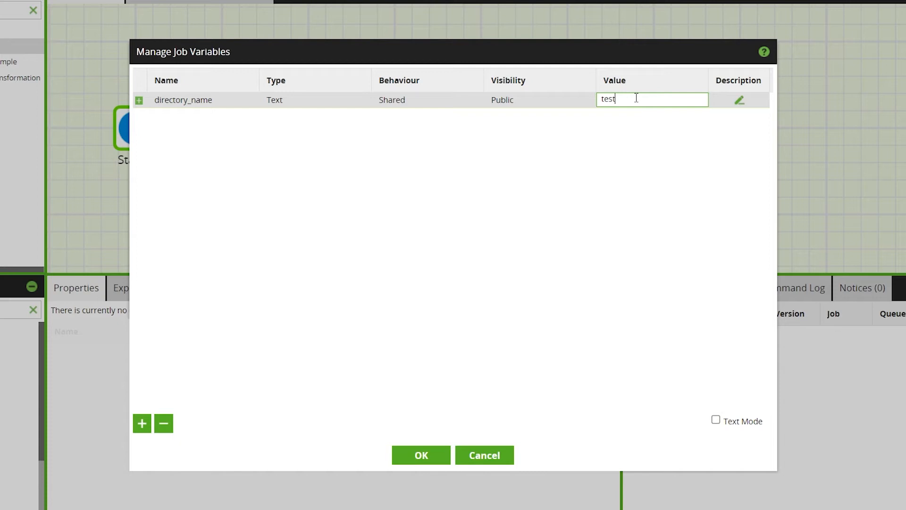
click(519, 166)
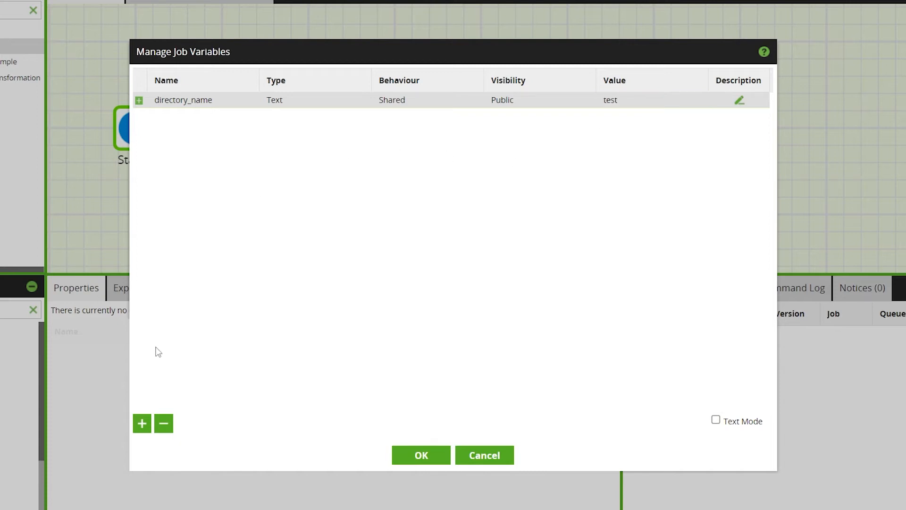
Add a second job variable named file_name
click(142, 424)
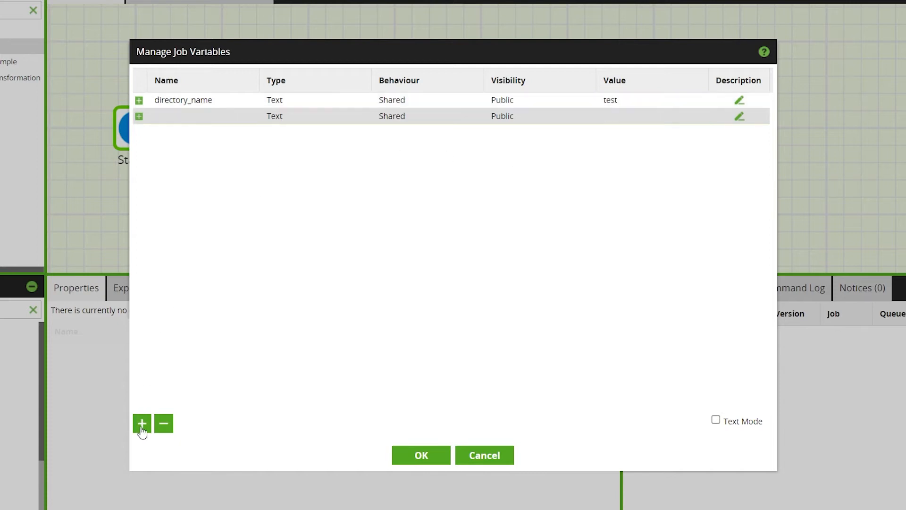
click(193, 119)
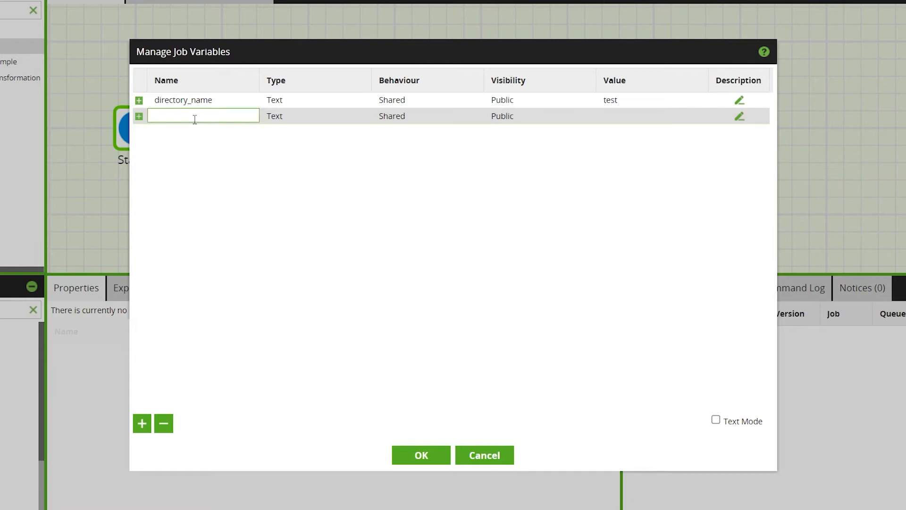
text(file_name)
click(298, 191)
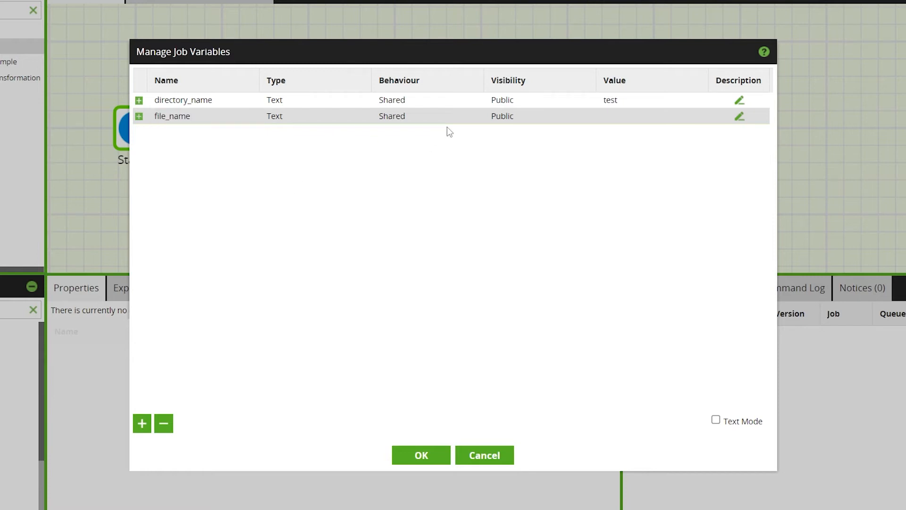
Set file_name to Copied behaviour, Private visibility and value file_1, and save the job variables
click(426, 116)
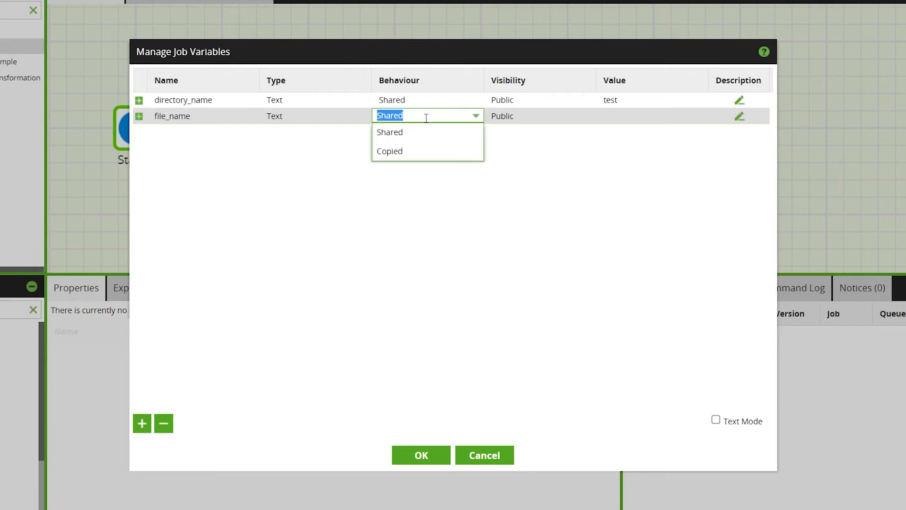
click(425, 152)
click(505, 117)
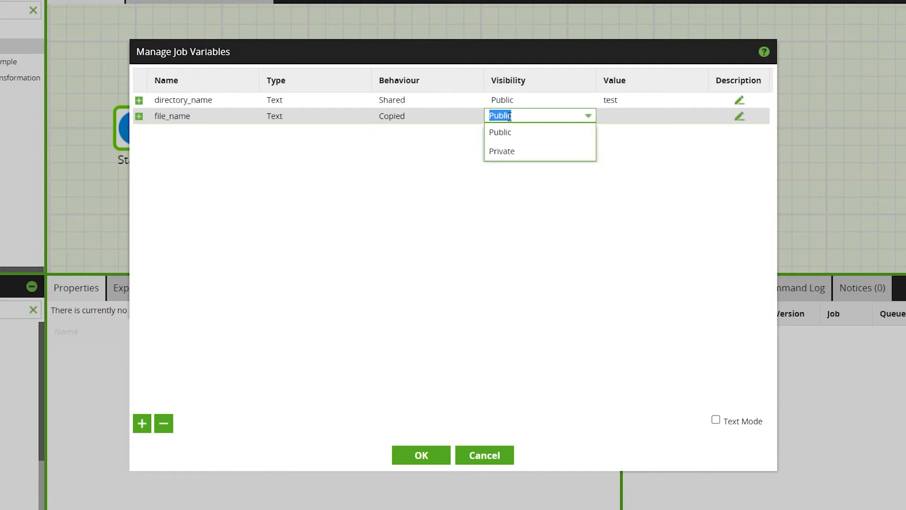
click(502, 156)
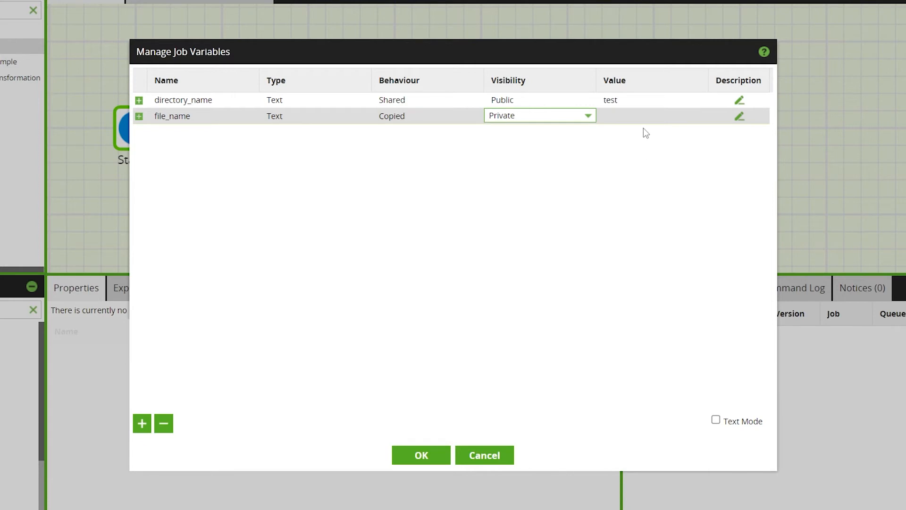
click(618, 115)
text(file_1)
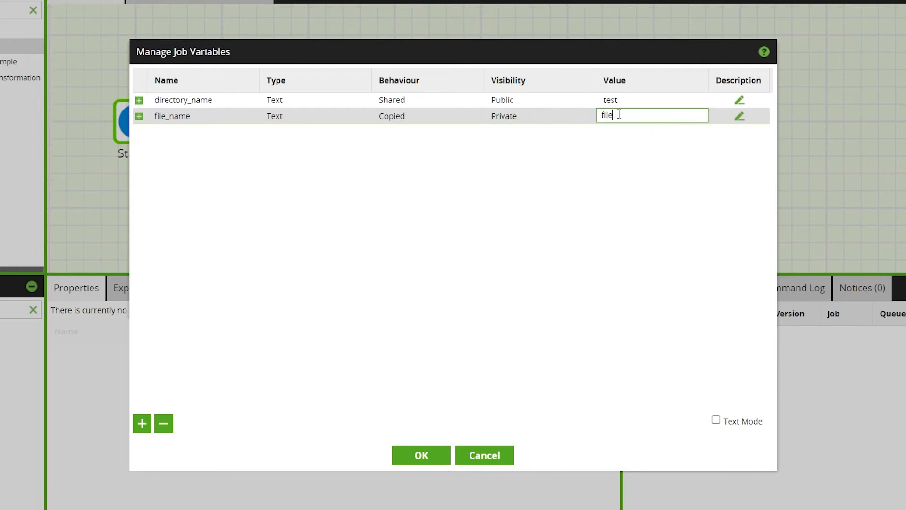
click(410, 456)
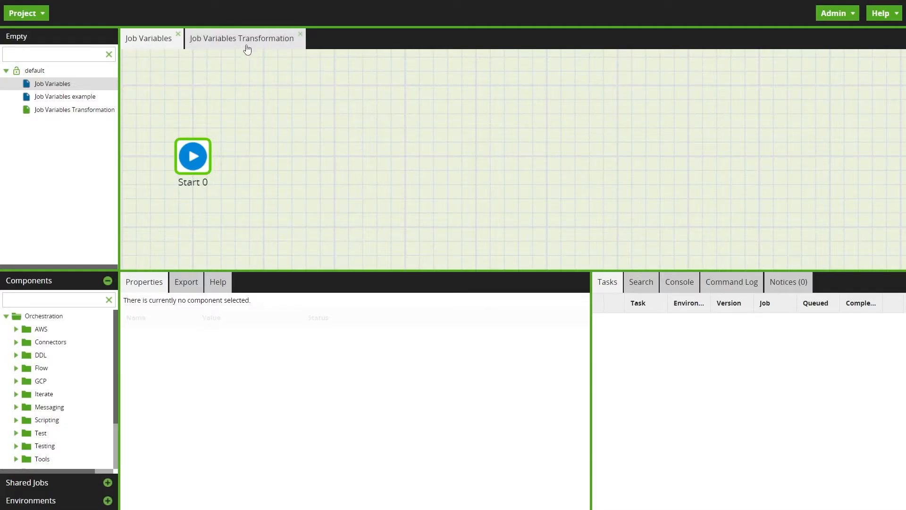
Sample the data of the job_variables_example table input in the Job Variables Transformation job
click(248, 46)
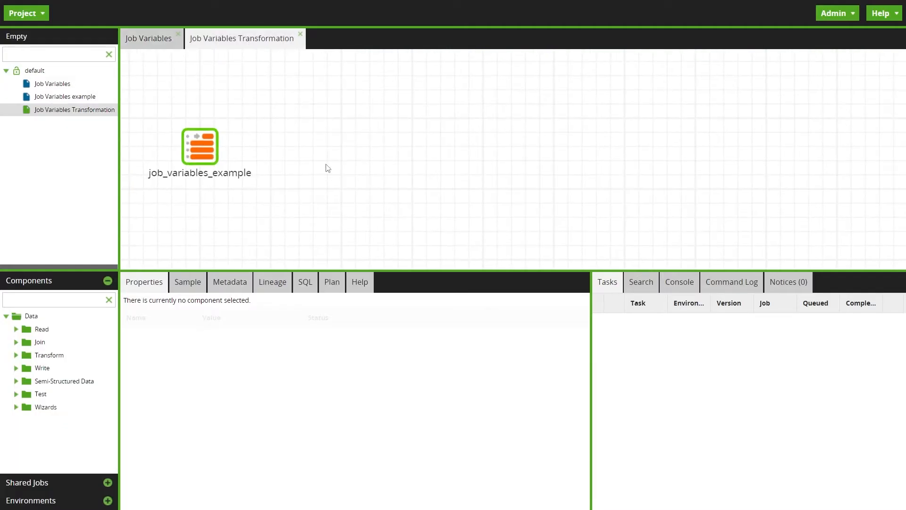
click(204, 151)
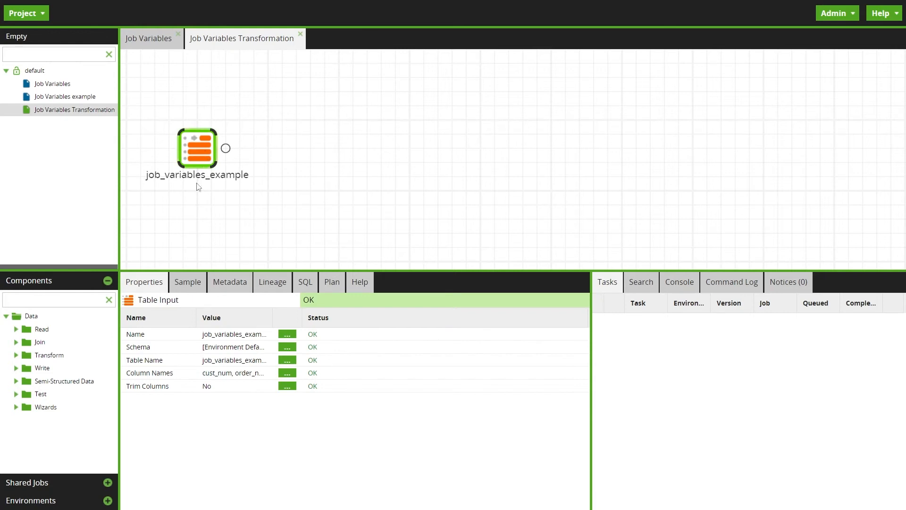
click(188, 282)
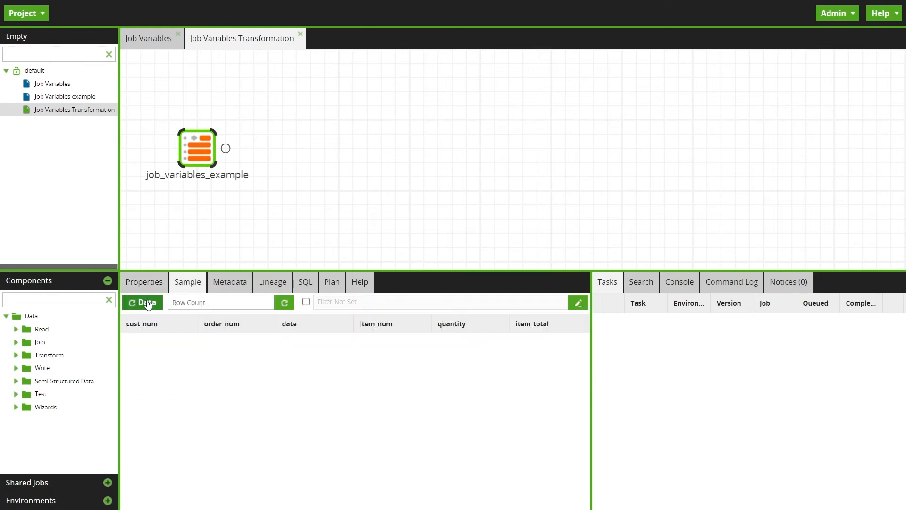
click(147, 302)
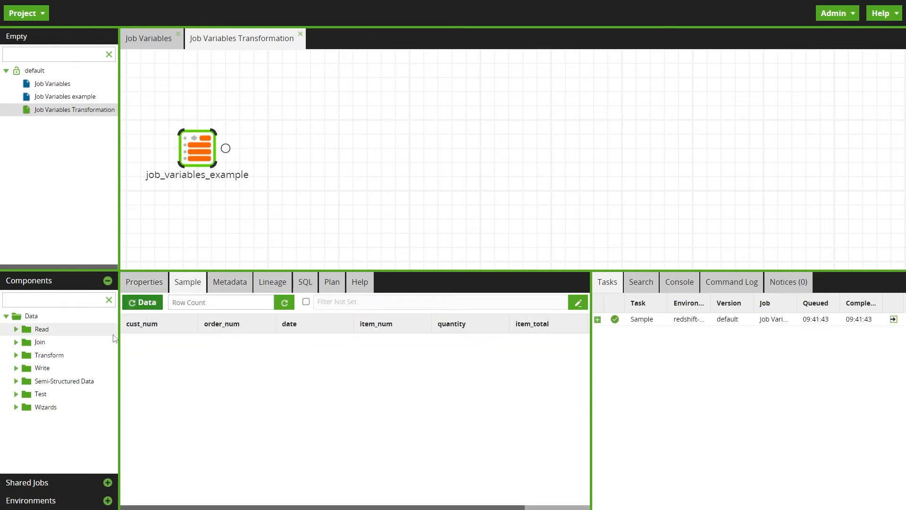
drag(311, 506, 265, 505)
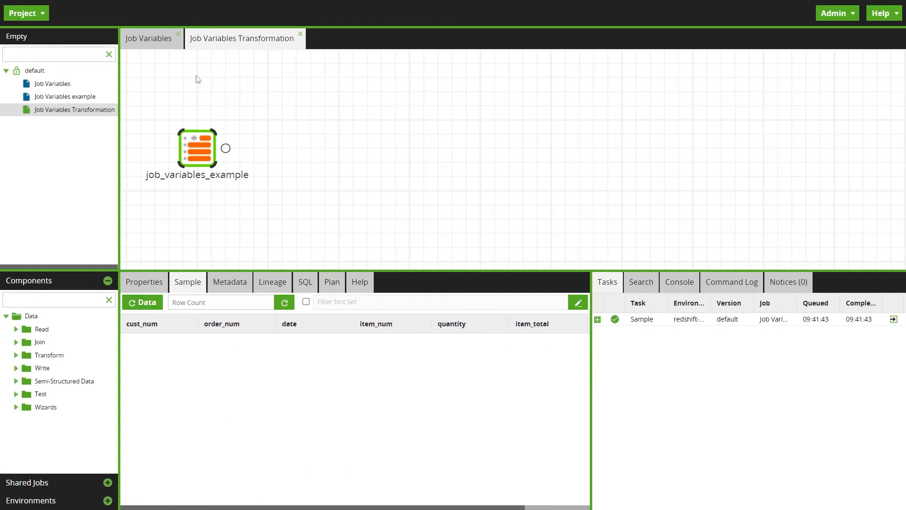
Add an S3 Load component connected after Start 0 in the Job Variables job
click(147, 41)
click(6, 315)
drag(81, 380, 334, 147)
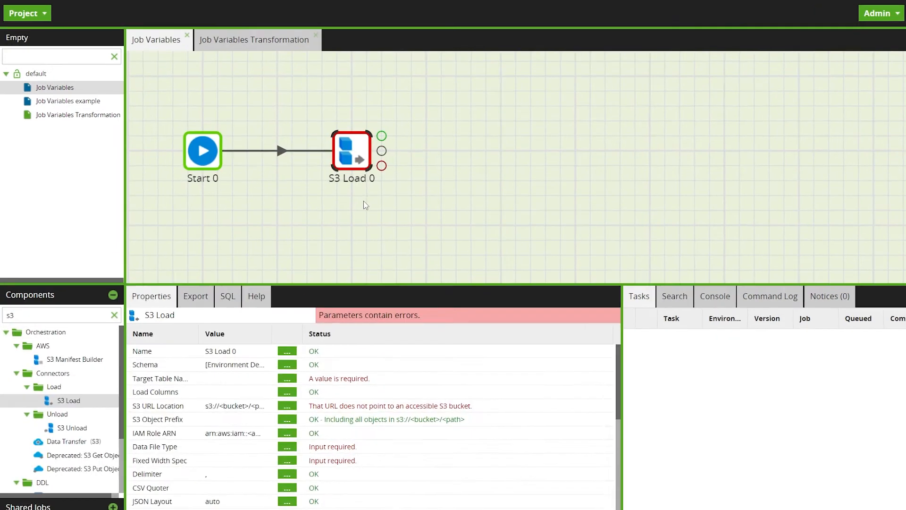
Set the S3 Load's target table to job_variables_example and include all its columns as load columns
click(276, 360)
text(job)
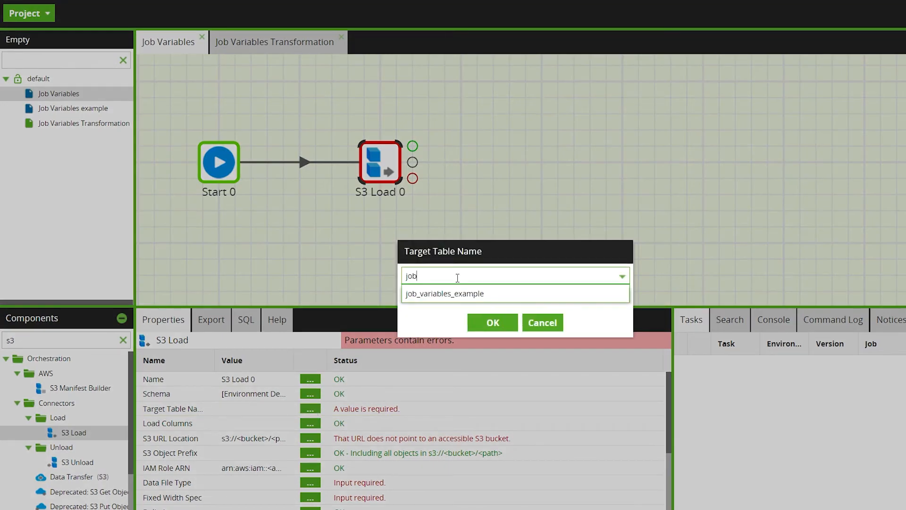
click(461, 299)
click(490, 322)
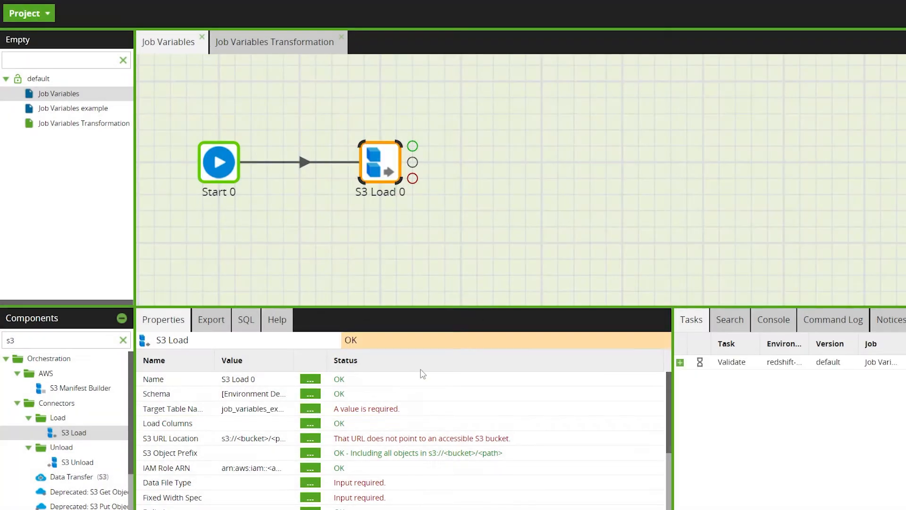
click(310, 423)
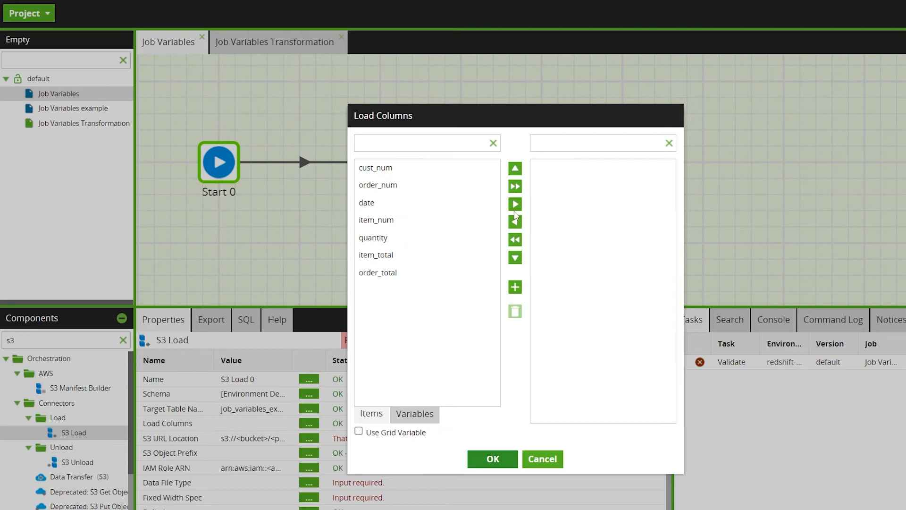
click(515, 186)
click(500, 456)
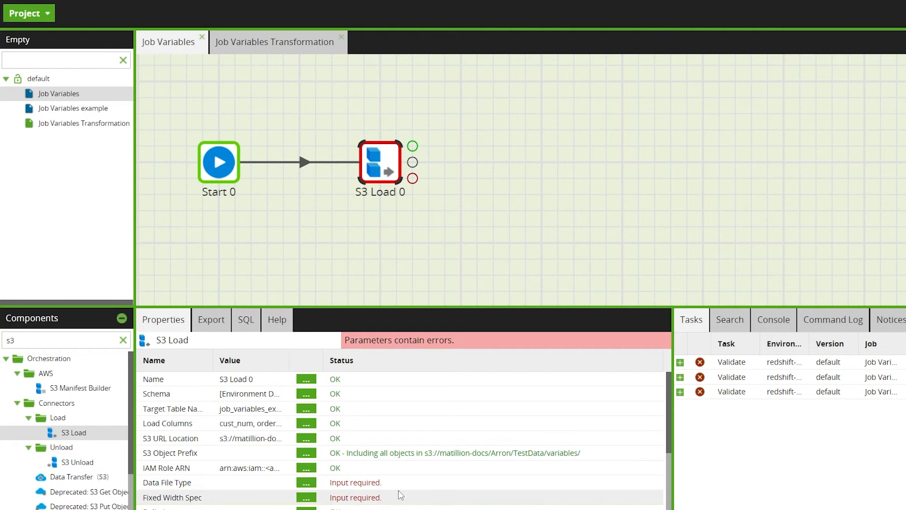
Set the S3 Load's S3 Object Prefix to ${file_name}.csv
click(306, 453)
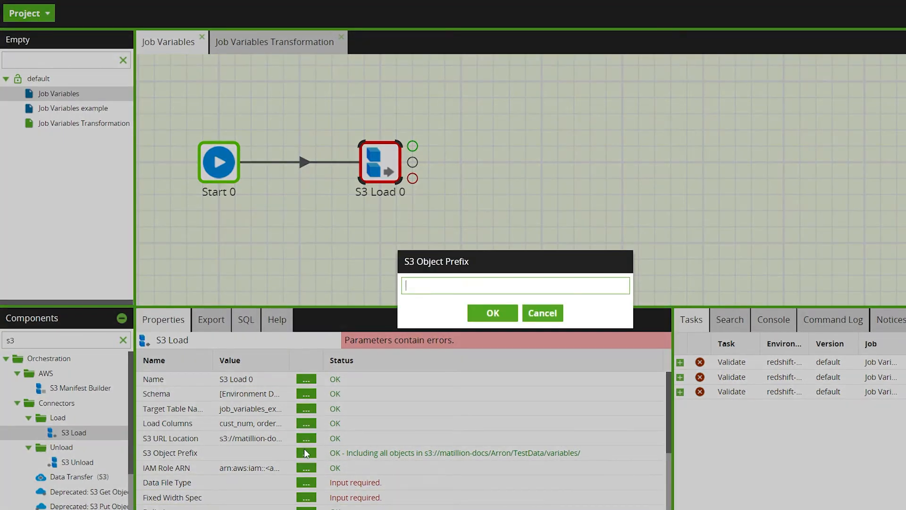
text(file_1.csv)
key(BackSpace)
key(BackSpace)
key(BackSpace)
key(BackSpace)
key(BackSpace)
key(BackSpace)
key(BackSpace)
key(BackSpace)
key(BackSpace)
key(BackSpace)
text($)
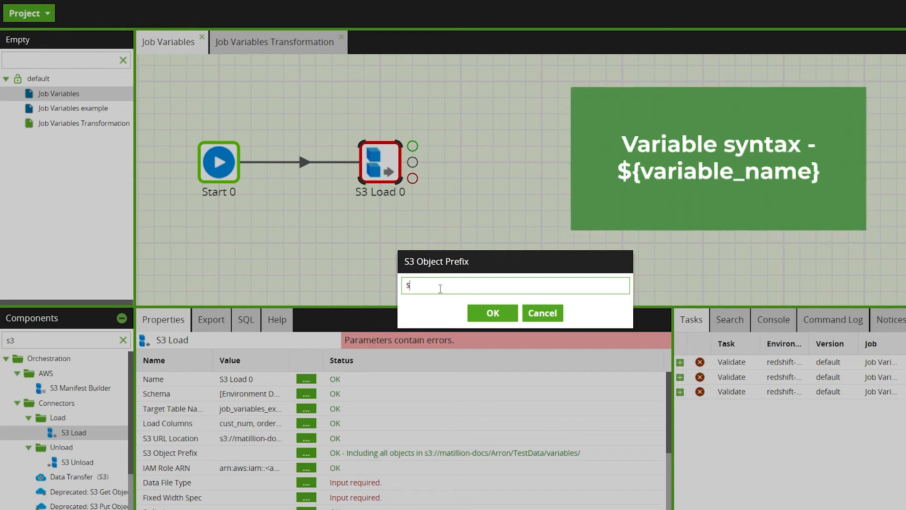
text({file_name})
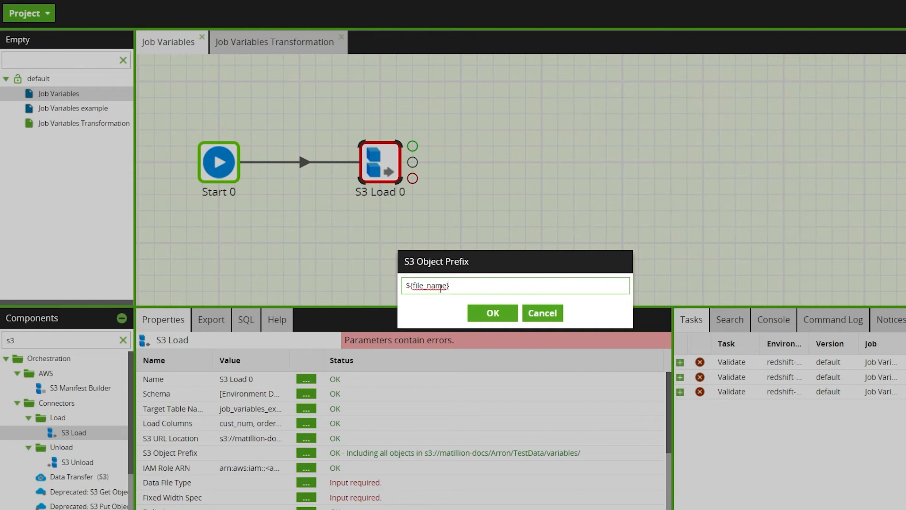
text(.csv)
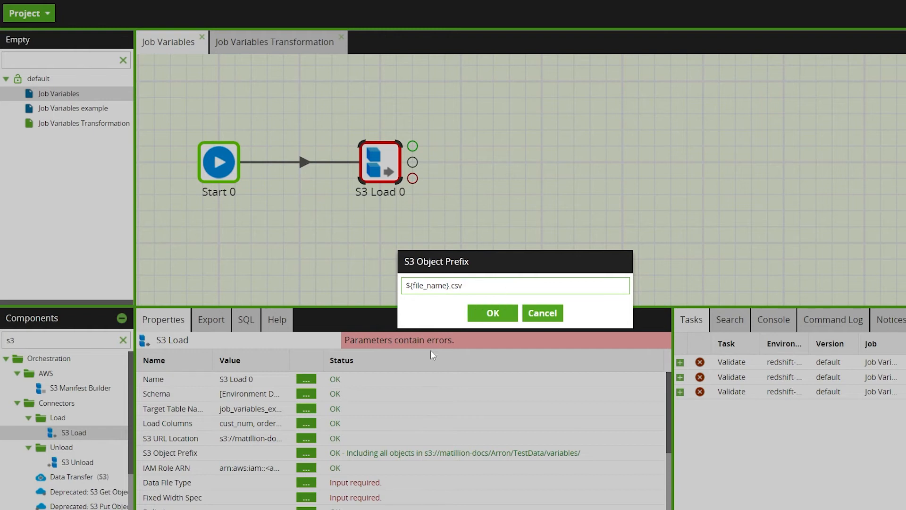
click(493, 312)
Run the Job Variables job and check the details of its Run task
click(471, 222)
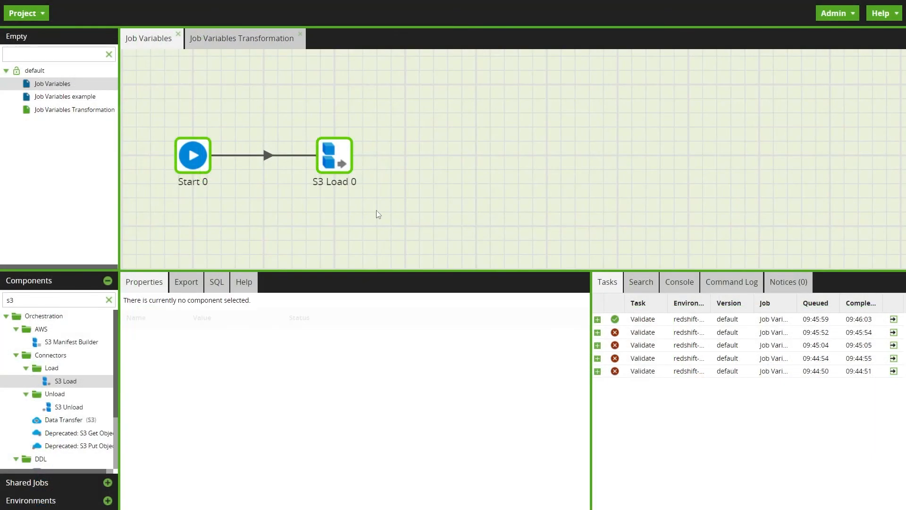
click(350, 171)
click(434, 163)
right_click(435, 163)
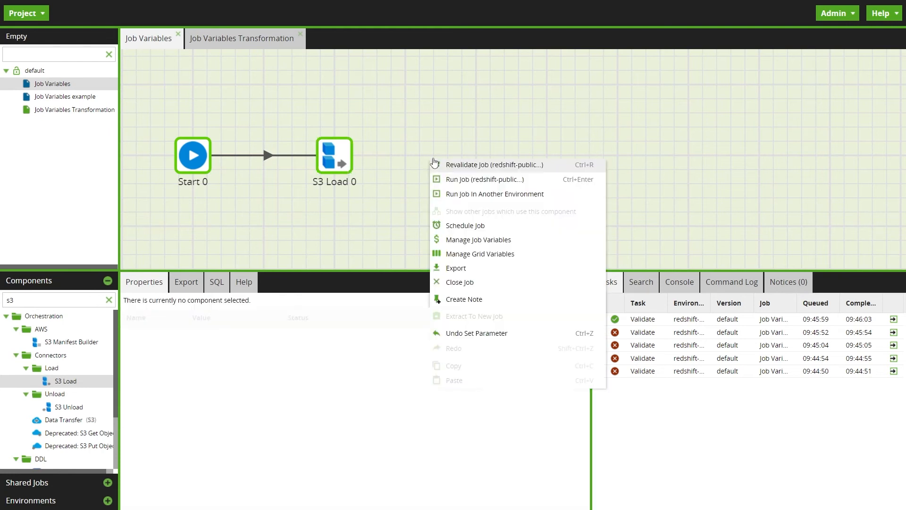
click(454, 179)
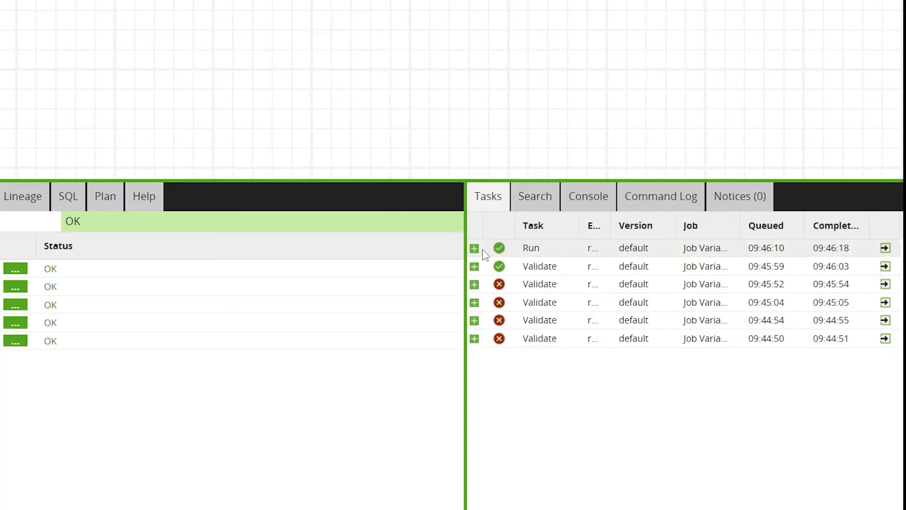
click(598, 319)
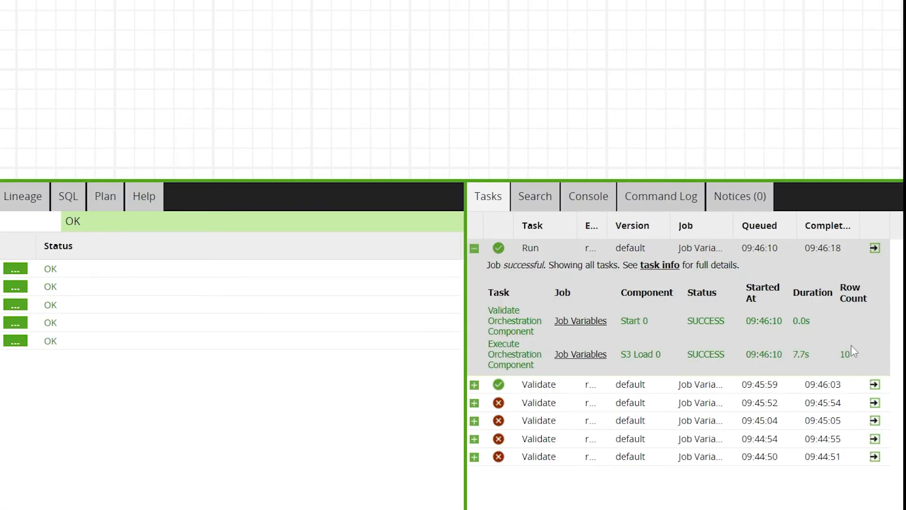
click(473, 249)
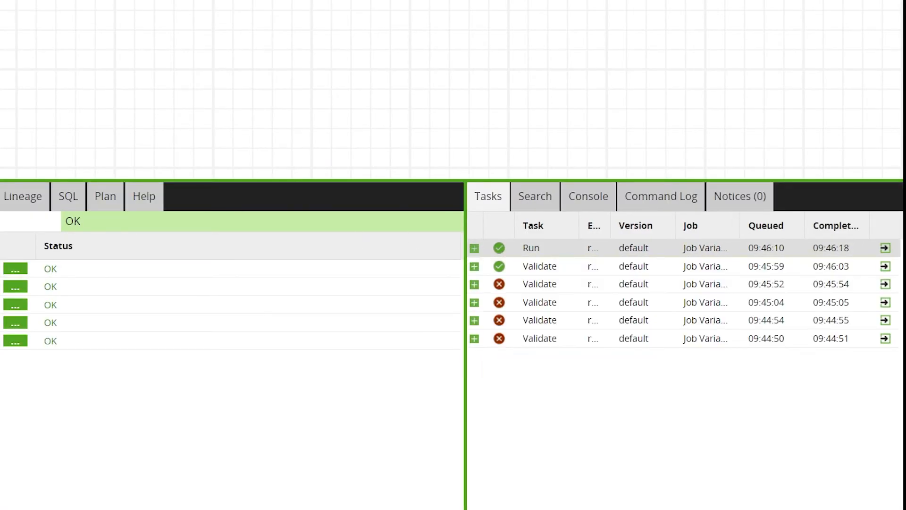
Sample the data of the job_variables_example table input in the Job Variables Transformation job
click(73, 247)
click(22, 269)
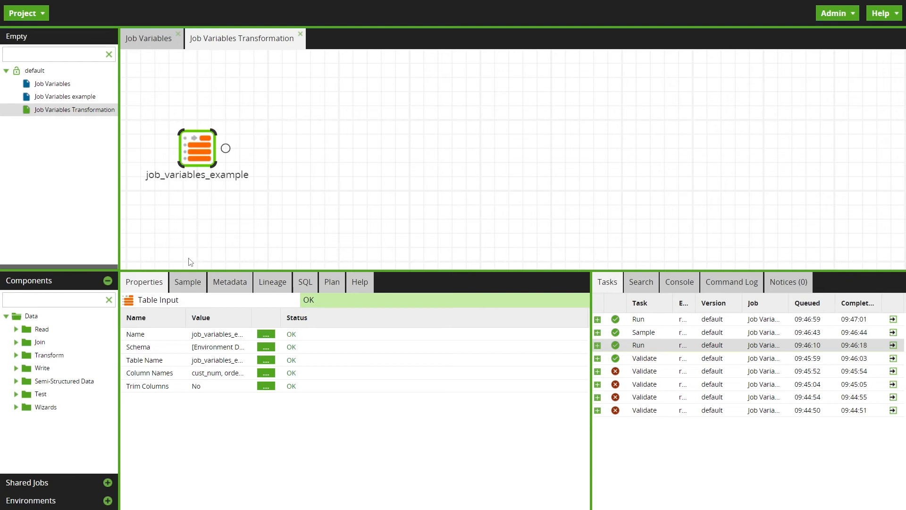
click(187, 282)
click(144, 302)
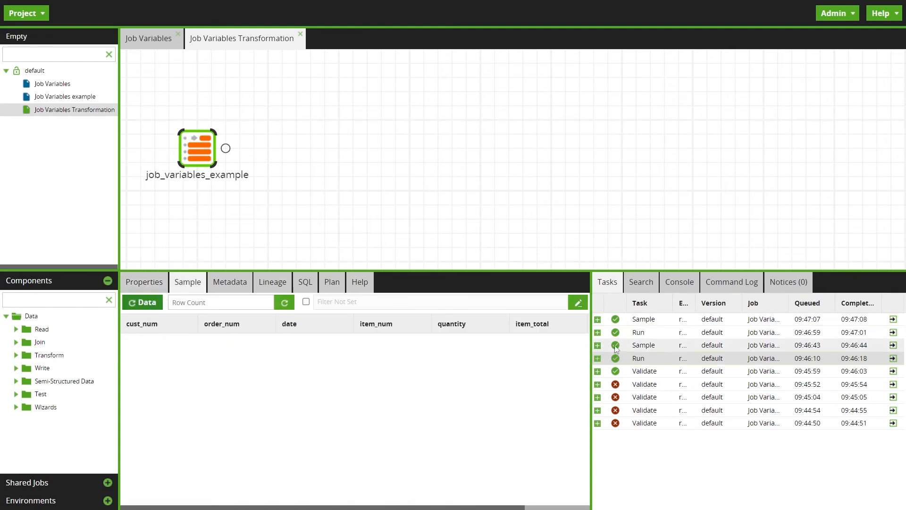
In the Job Variables job, delete the link between Start 0 and S3 Load 0 and move S3 Load 0 farther from Start 0
click(148, 38)
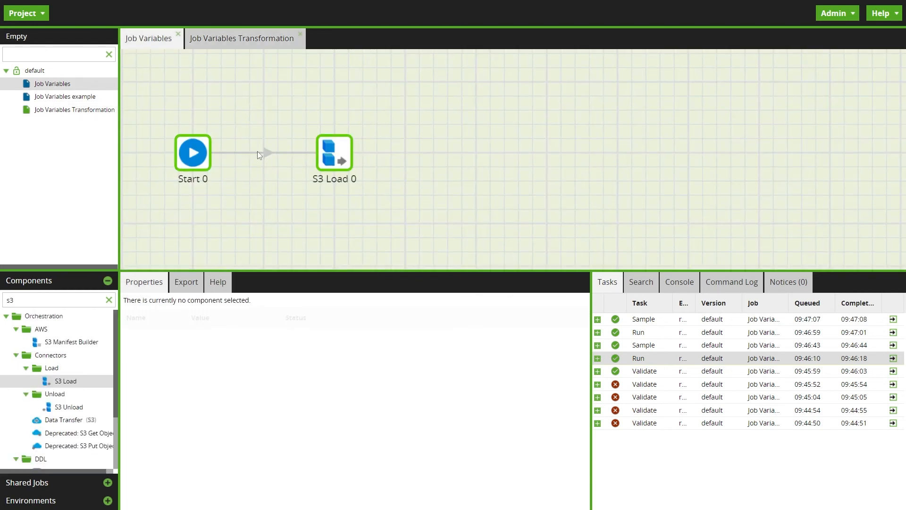
click(258, 153)
key(Delete)
drag(330, 145, 400, 142)
Add a Python Script component connected after Start 0 and space it evenly between Start 0 and S3 Load 0
double_click(40, 300)
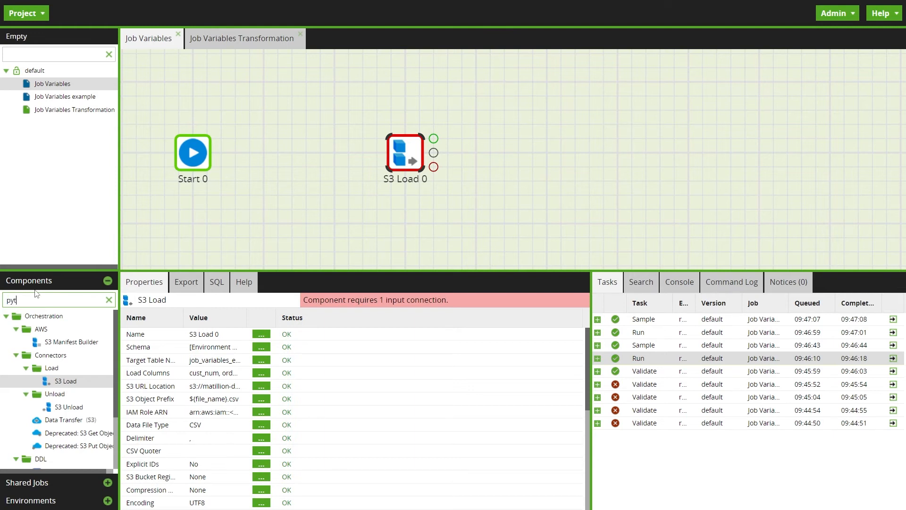
drag(82, 360, 268, 133)
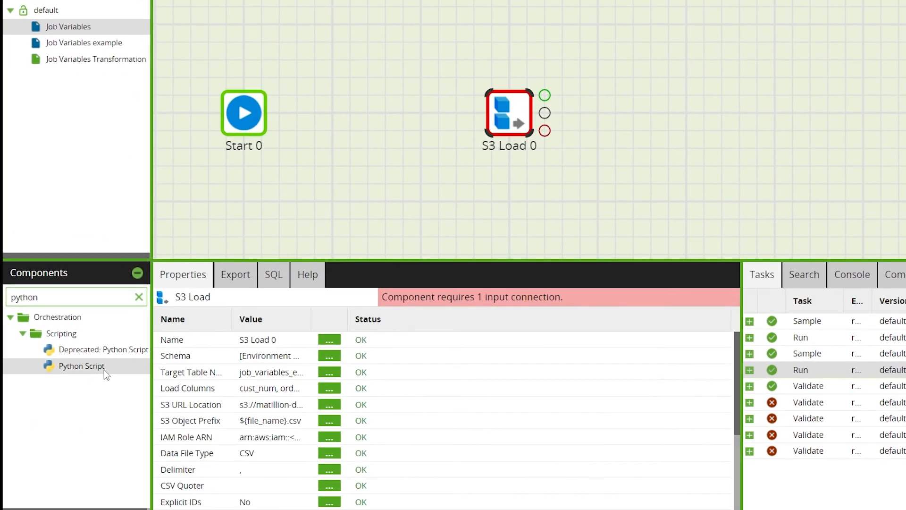
drag(338, 88, 338, 110)
click(509, 113)
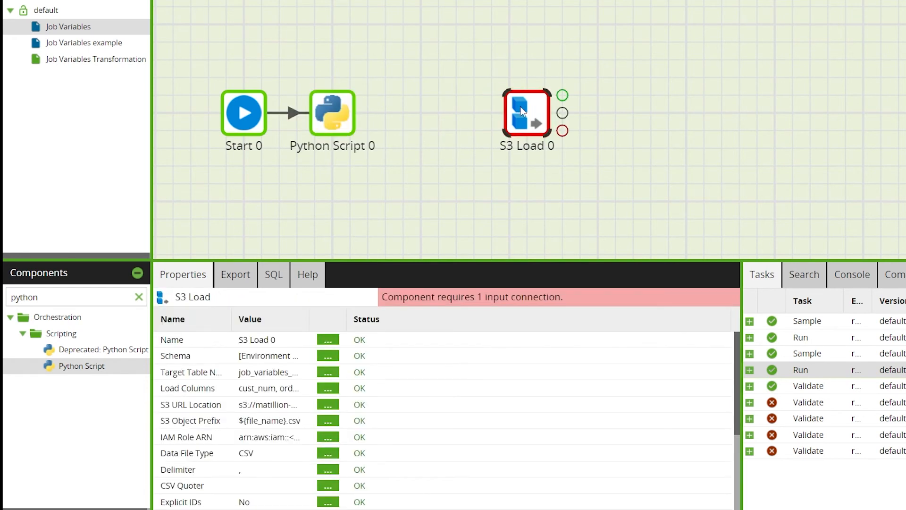
click(342, 117)
drag(343, 116, 379, 116)
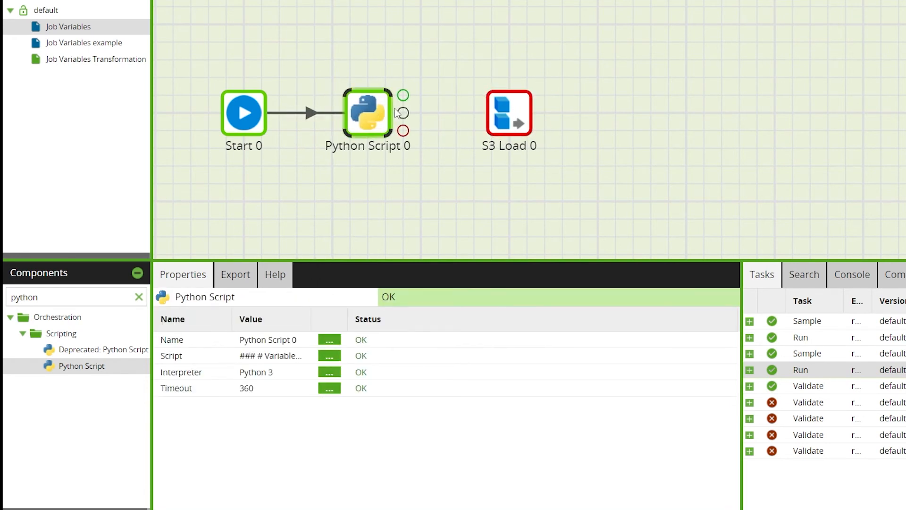
click(636, 155)
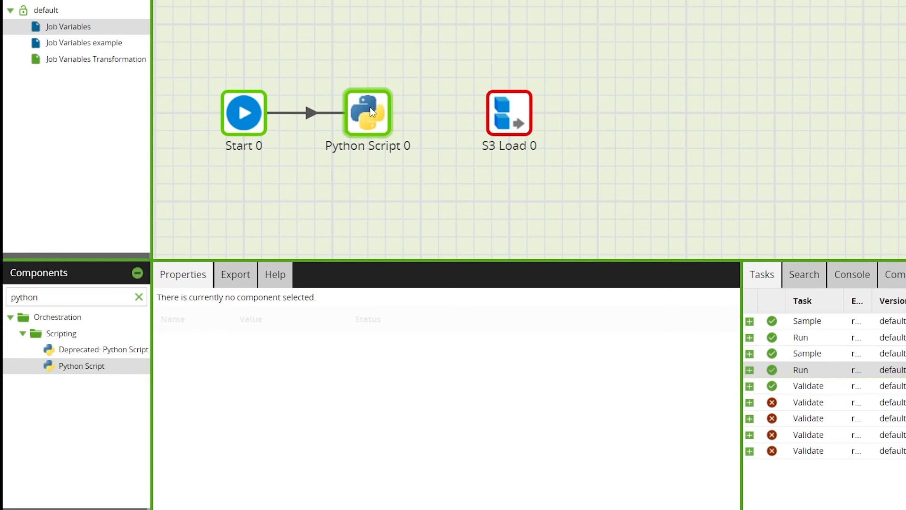
Copy the sample context.updateVariable('myvar', 'new-value') call from the comments to an uncommented line 16 in Python Script 0's script
click(375, 124)
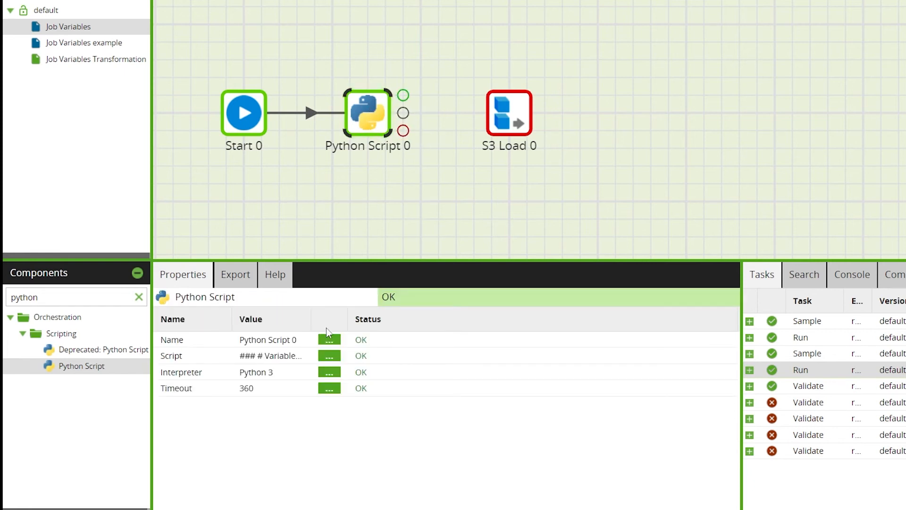
click(329, 355)
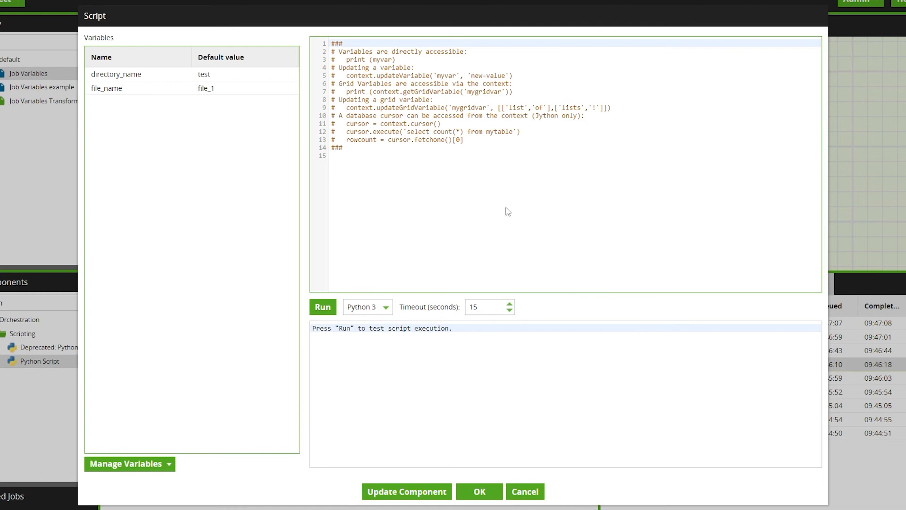
click(508, 211)
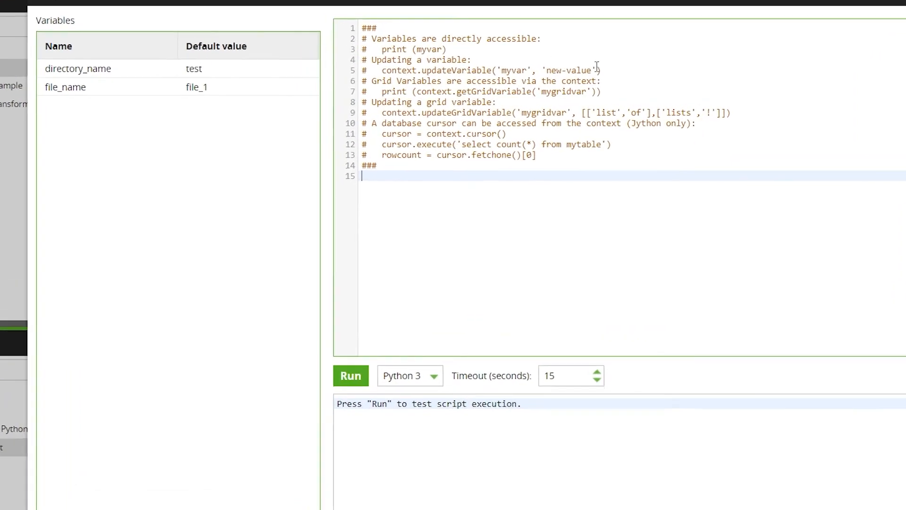
drag(517, 76, 309, 77)
key(ctrl+c)
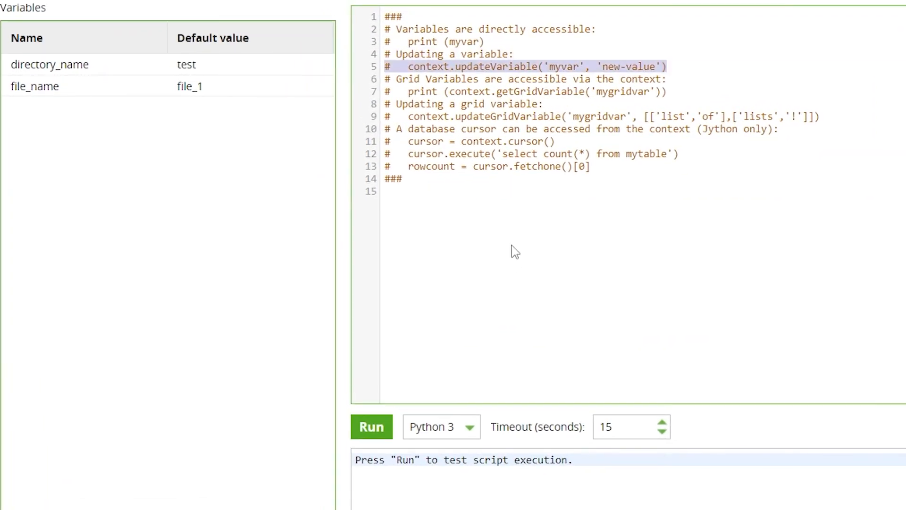
click(407, 223)
key(Return)
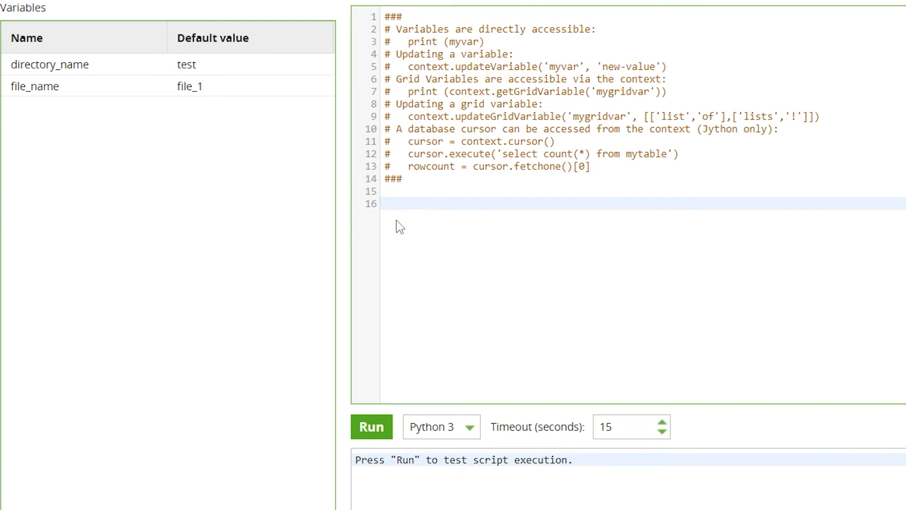
key(ctrl+v)
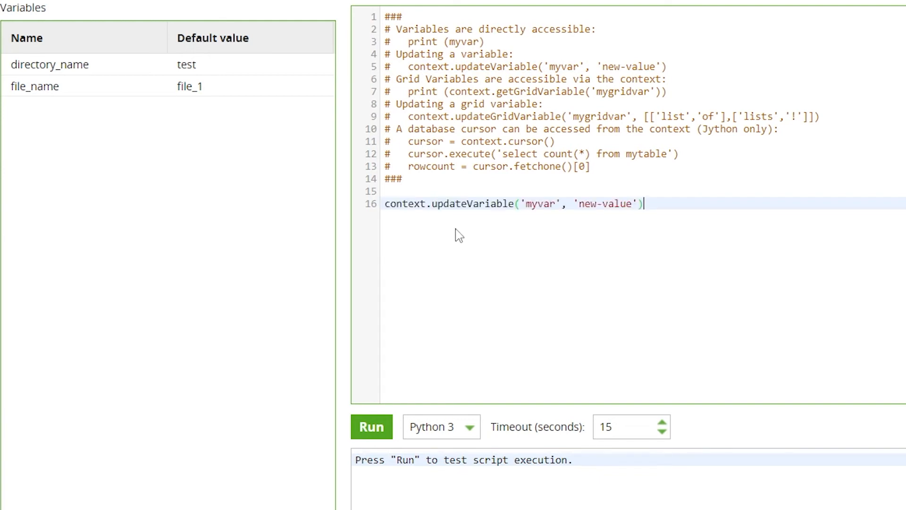
Change the updateVariable call on line 16 so that it sets directory_name to 'variables'
click(55, 64)
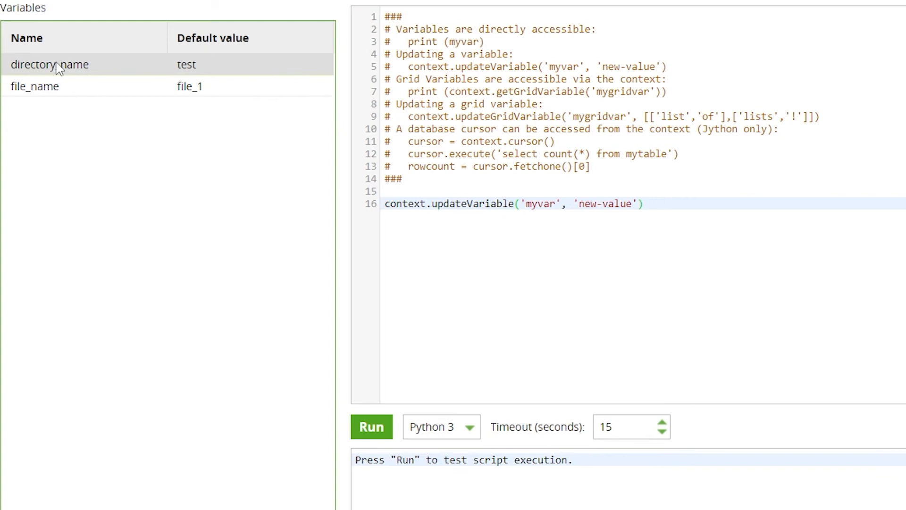
double_click(533, 203)
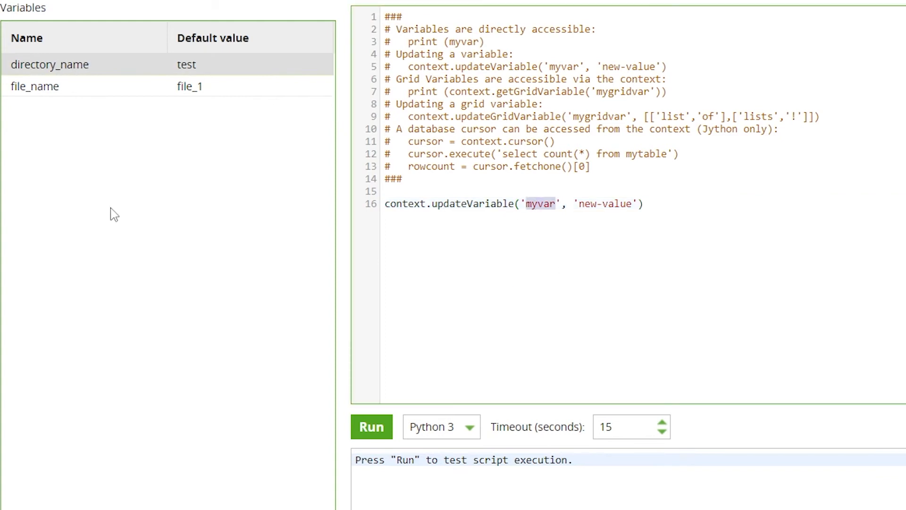
double_click(67, 70)
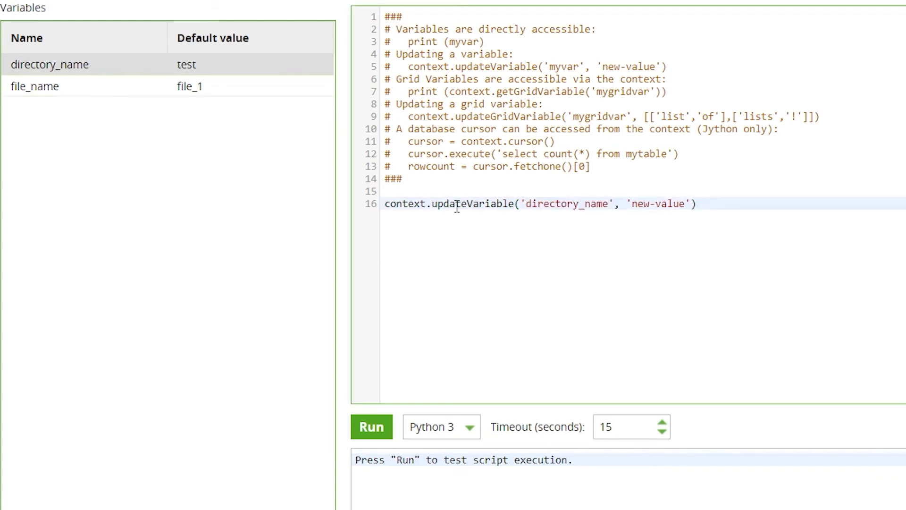
double_click(685, 203)
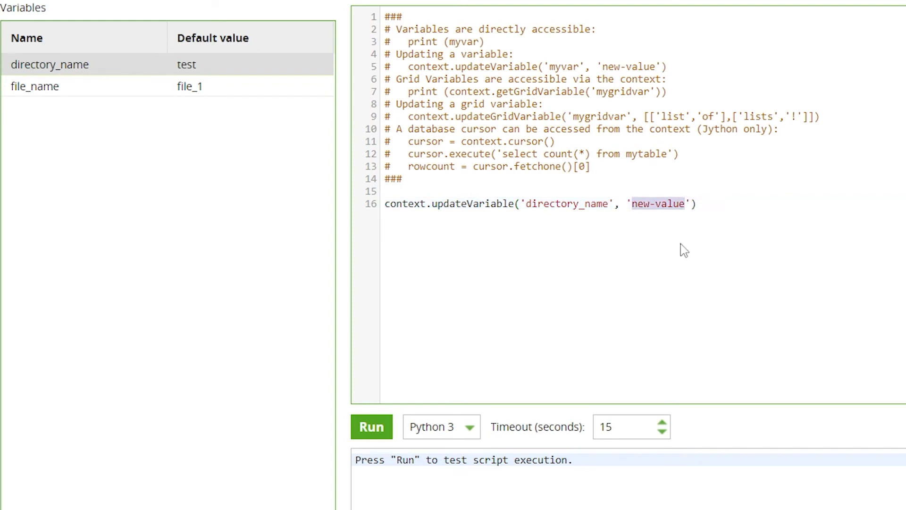
text(variables)
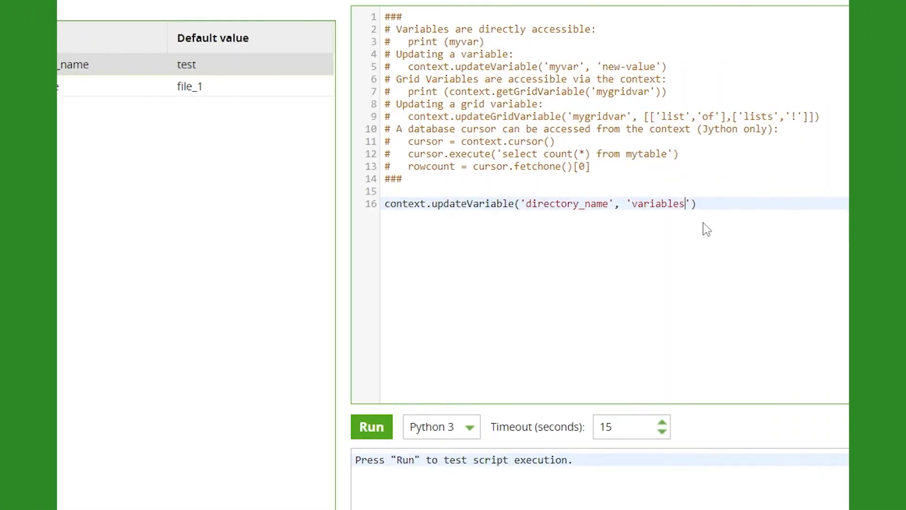
Add the statement print (directory_name) on line 18, leaving a blank line after the updateVariable call
click(730, 204)
key(Return)
key(Return)
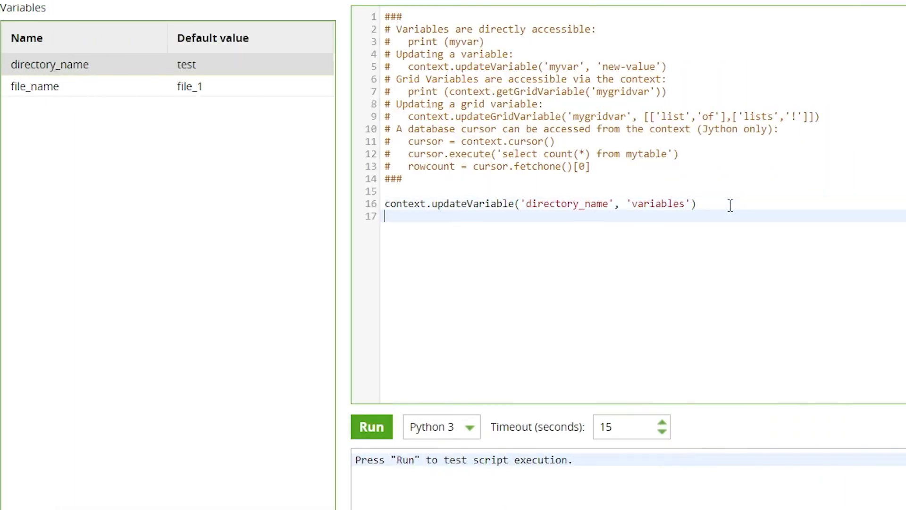
text(print ()
double_click(42, 64)
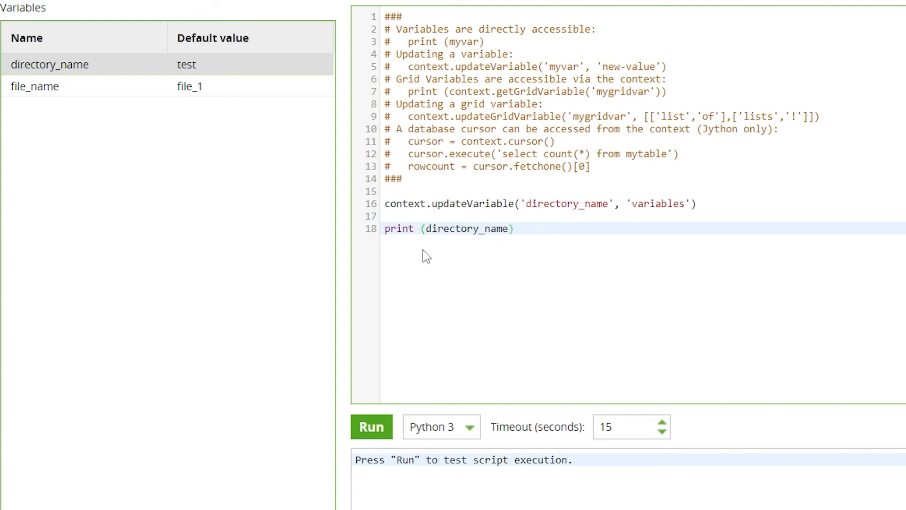
Test-run the Python script, check its printed output, and save the script to the component
click(172, 307)
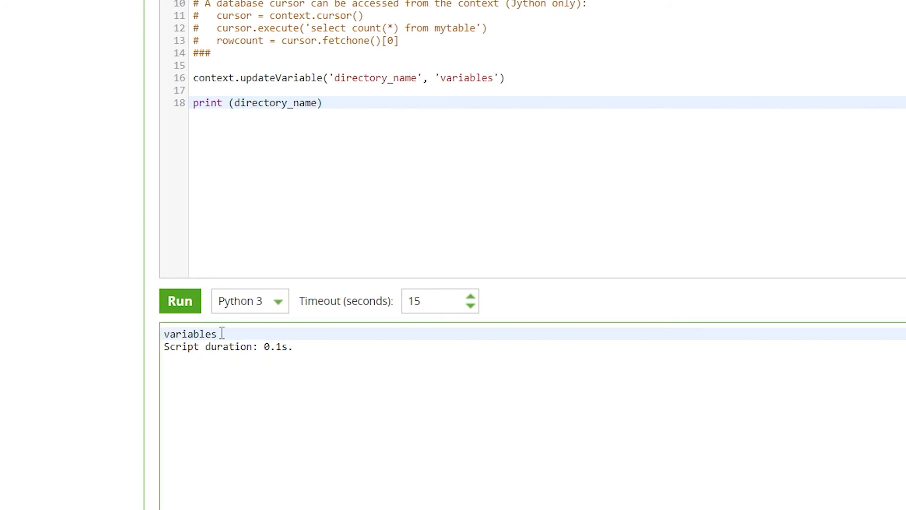
double_click(222, 334)
click(276, 408)
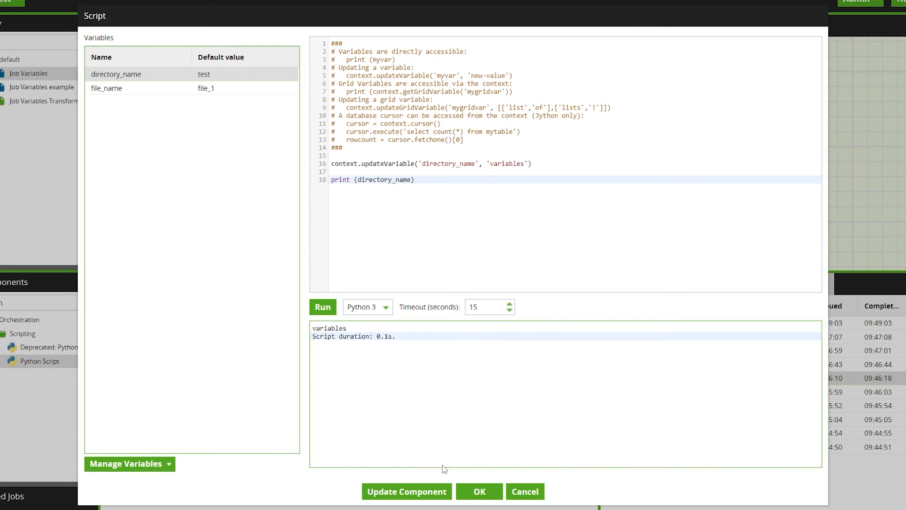
click(472, 491)
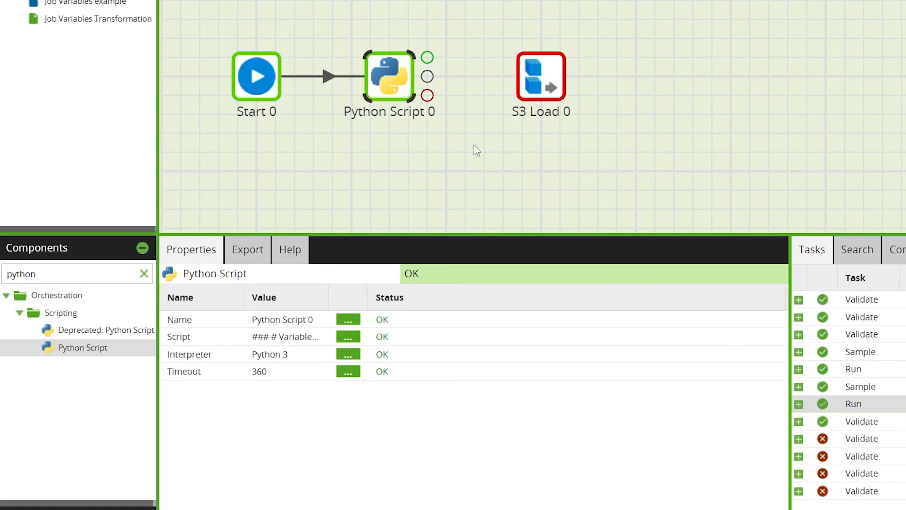
mouse_move(468, 155)
mouse_down()
mouse_move(494, 140)
mouse_move(463, 172)
mouse_up()
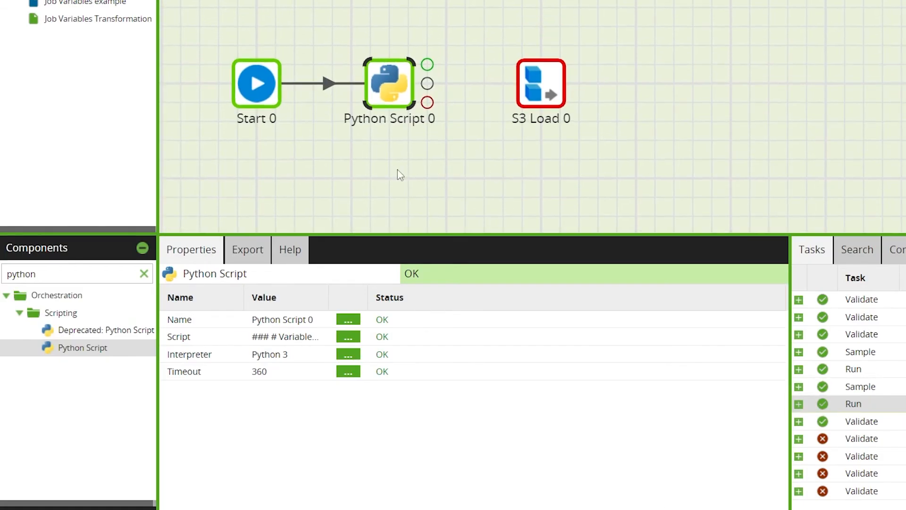
Find the Fixed Iterator component and attach it to S3 Load 0
click(143, 275)
click(84, 282)
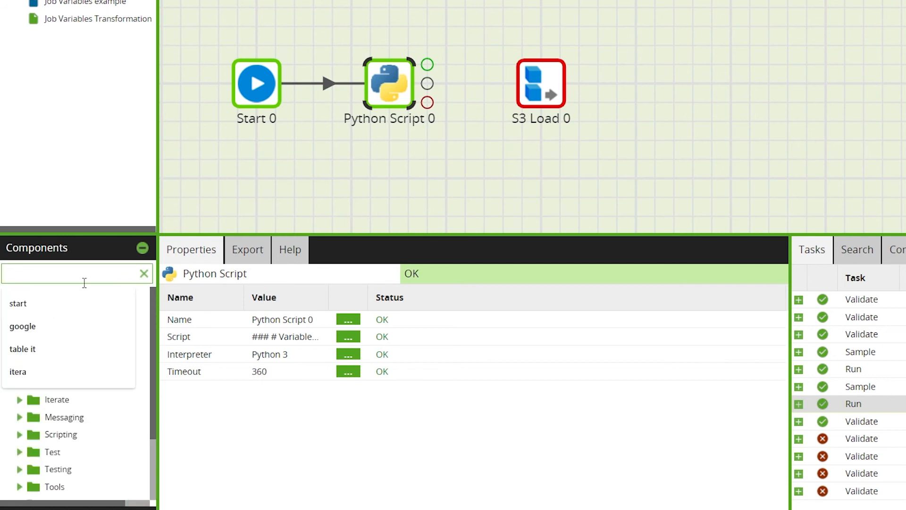
text(itera)
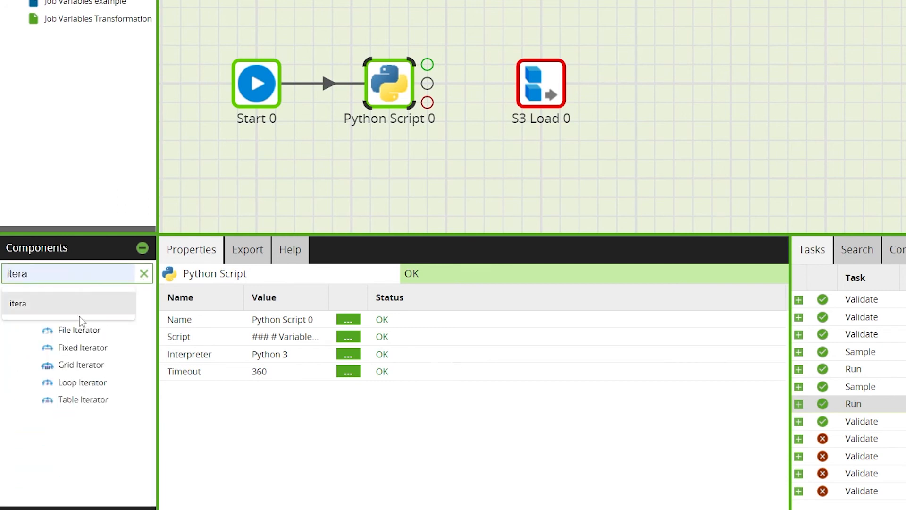
key(BackSpace)
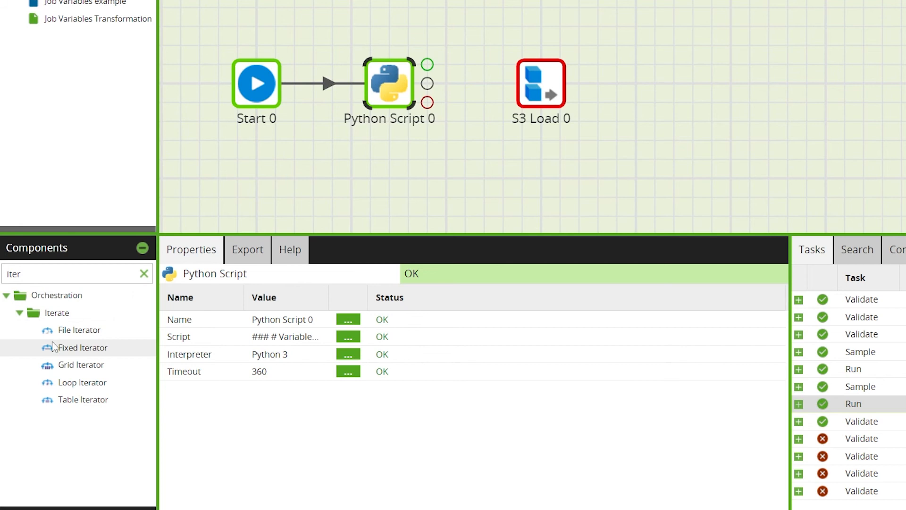
drag(56, 348, 541, 52)
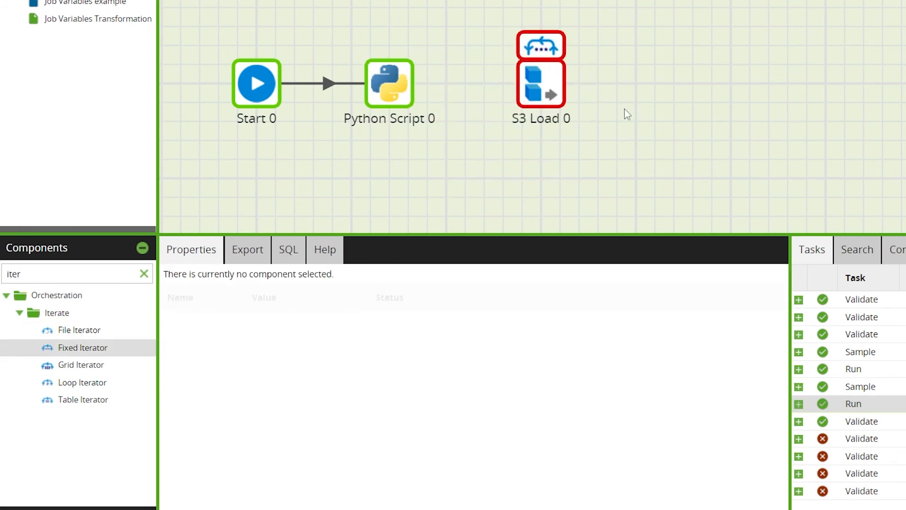
Connect Python Script 0 to the Fixed Iterator with a success link and align the iterator level with Python Script 0
click(387, 104)
drag(427, 83, 523, 106)
click(540, 26)
drag(540, 26, 541, 92)
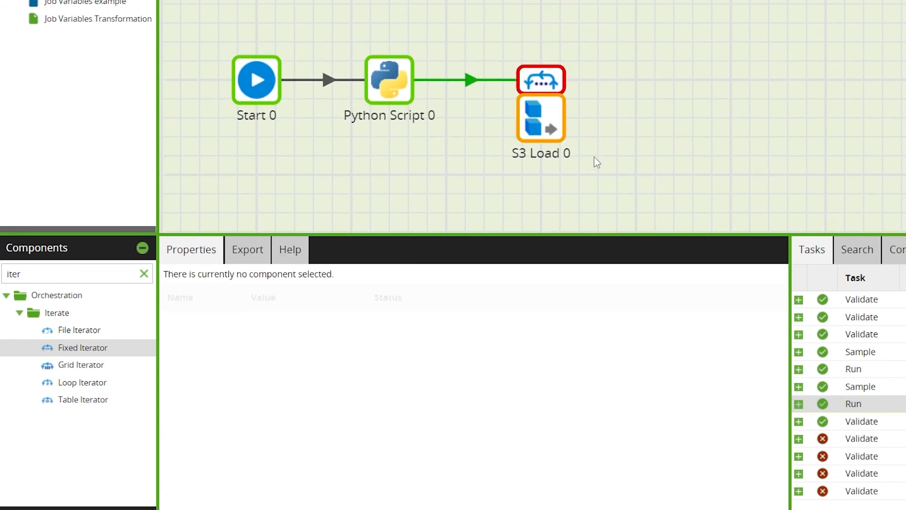
Set the Fixed Iterator's Variables to Iterate to file_name
click(550, 89)
click(386, 355)
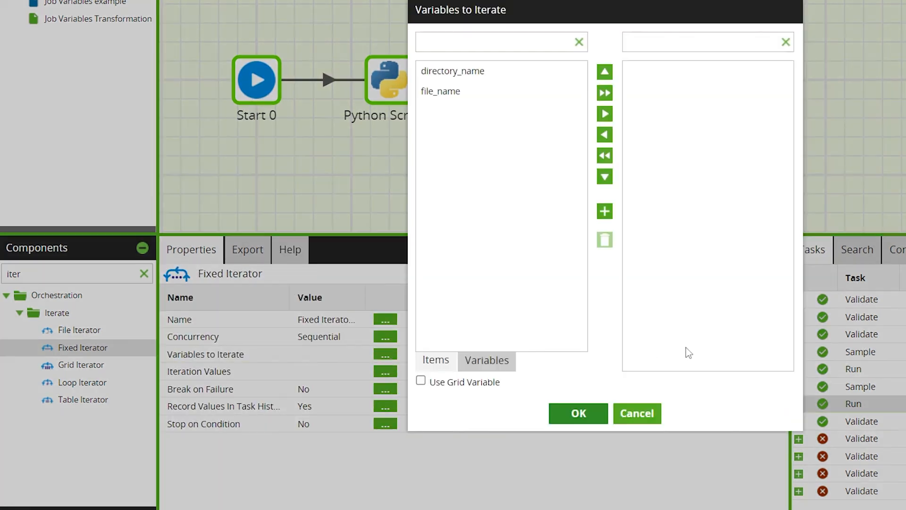
click(441, 95)
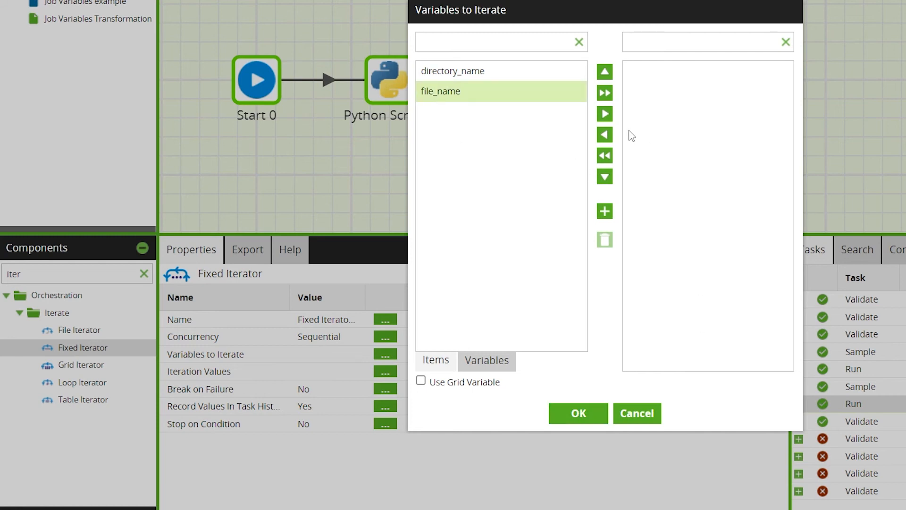
click(604, 114)
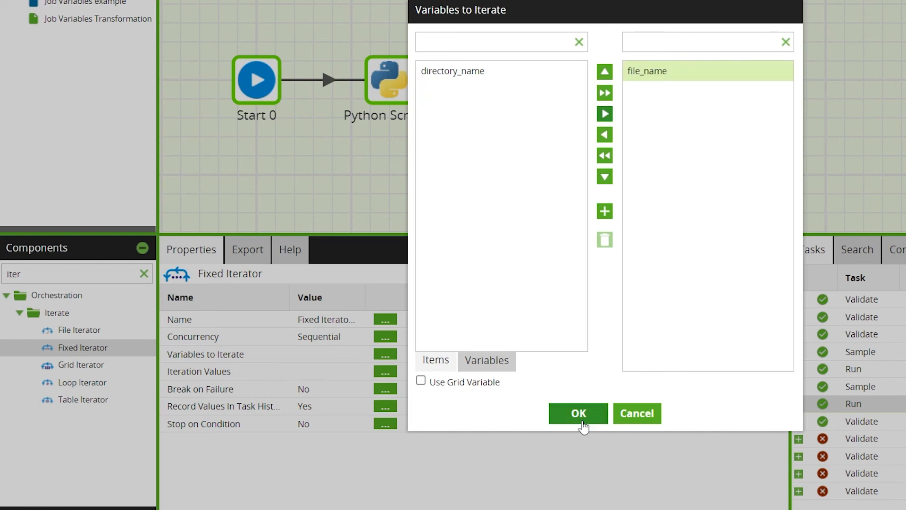
click(578, 414)
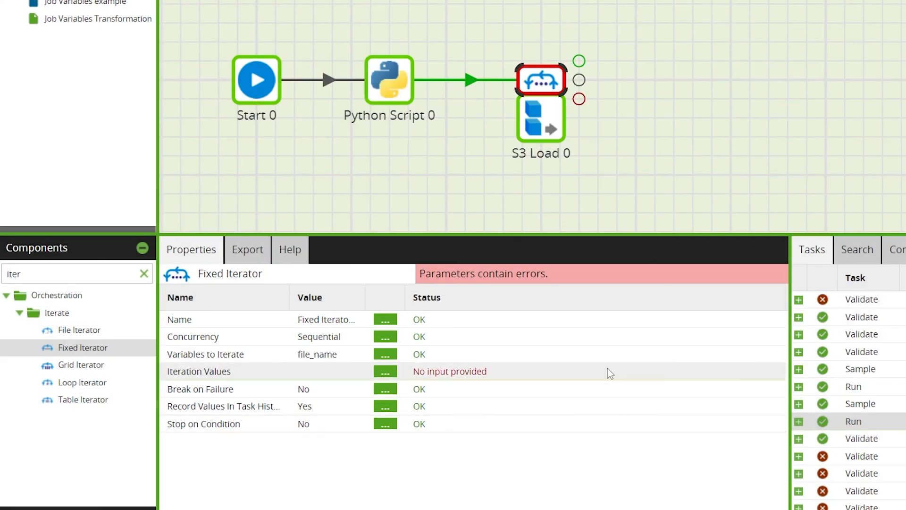
Set the Fixed Iterator's Iteration Values for file_name to file_1 and file_2
click(385, 371)
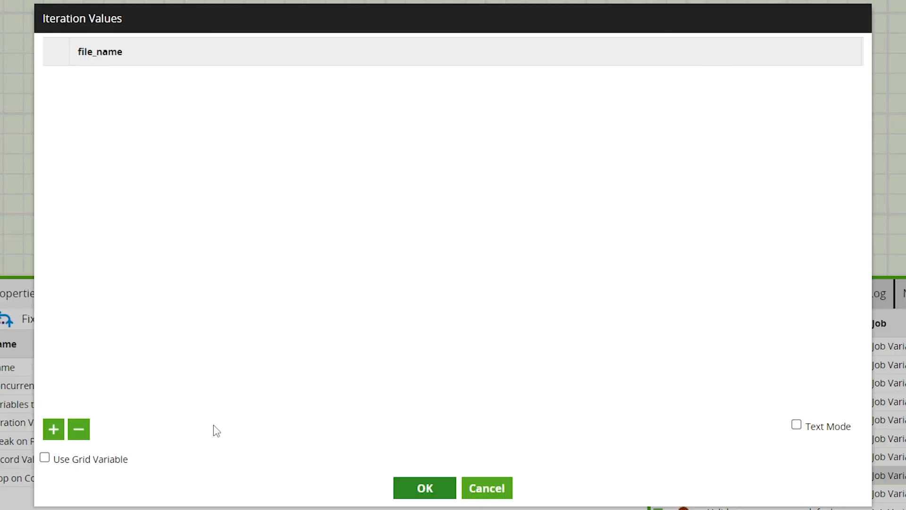
click(53, 429)
click(145, 76)
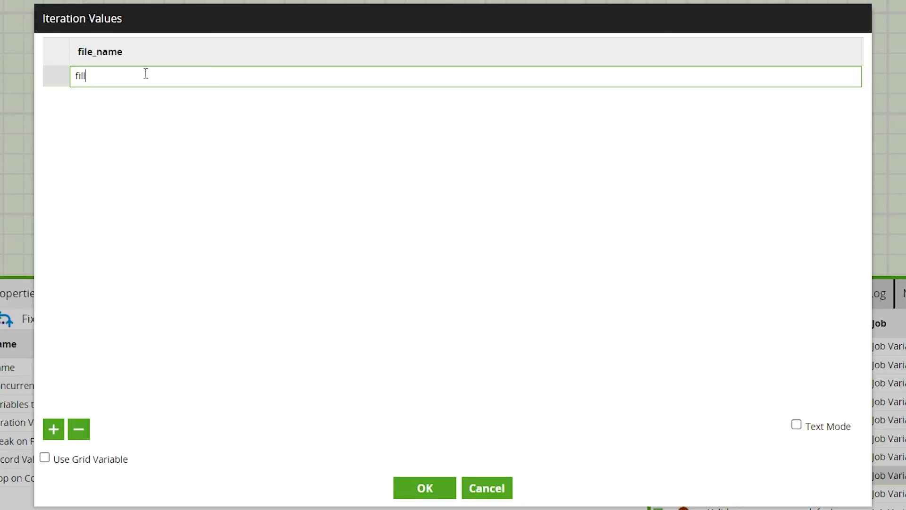
text(file_1)
click(55, 428)
click(164, 106)
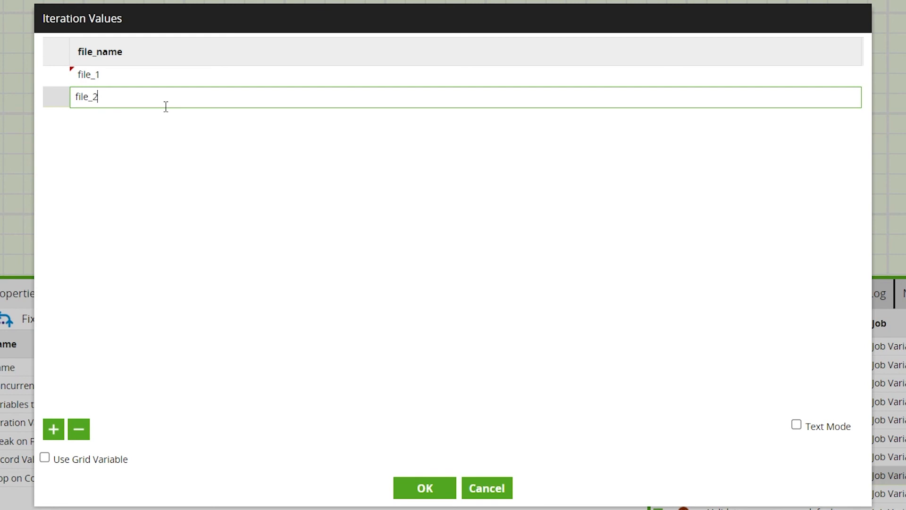
click(202, 191)
click(415, 493)
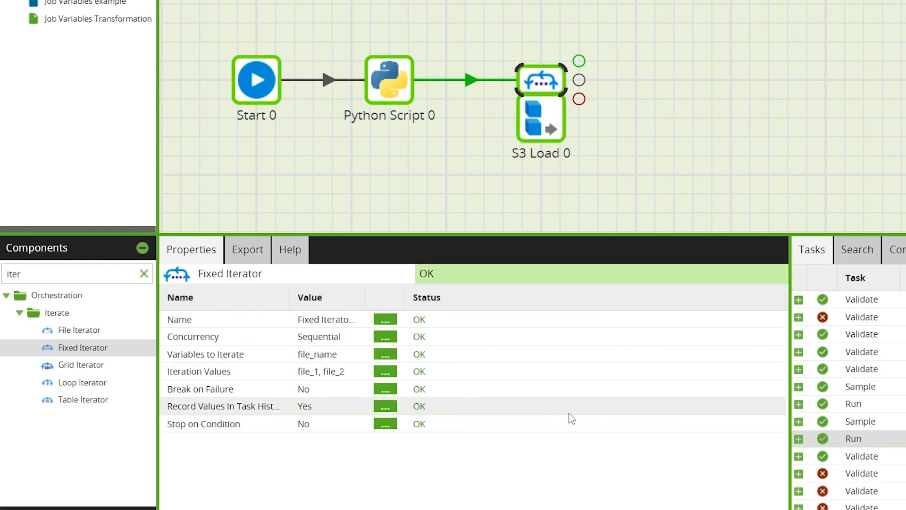
Set the S3 Object Prefix of S3 Load 0 to ${directory_name}/${file_name}.csv
scroll(645, 141, down, 1)
click(541, 101)
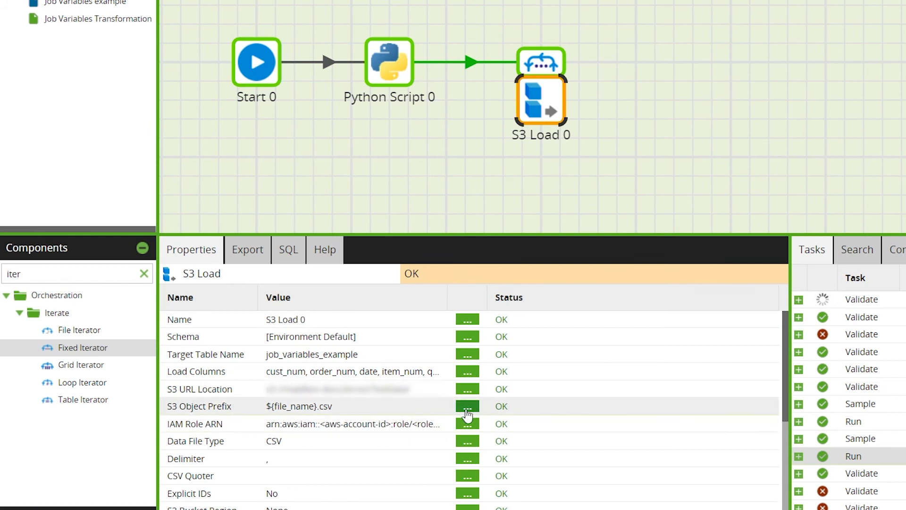
click(466, 410)
text(${directory_name}/)
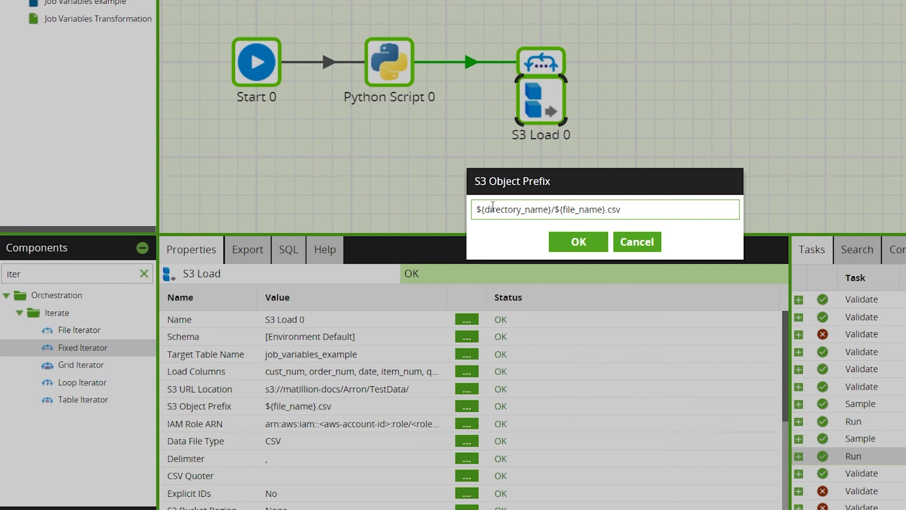
drag(485, 209, 606, 209)
click(665, 204)
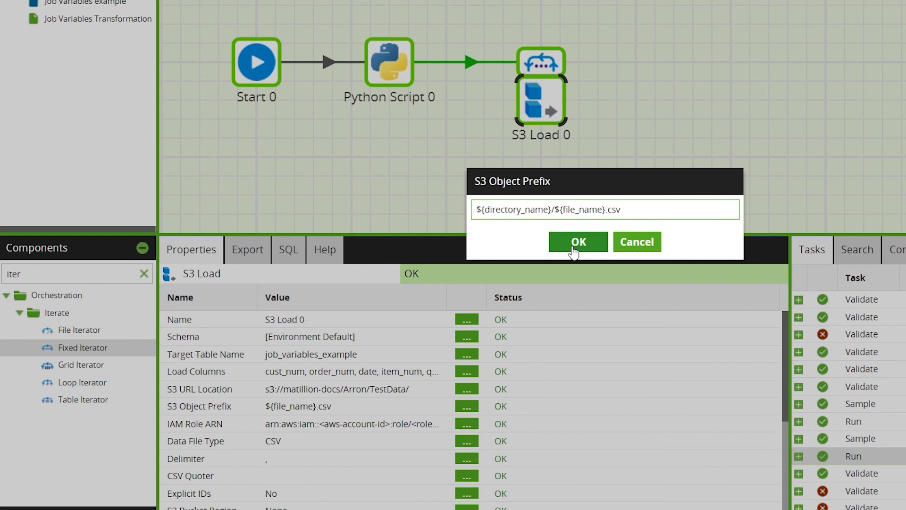
click(574, 241)
Sample the data of the job_variables_example table input in the Job Variables Transformation job
click(249, 40)
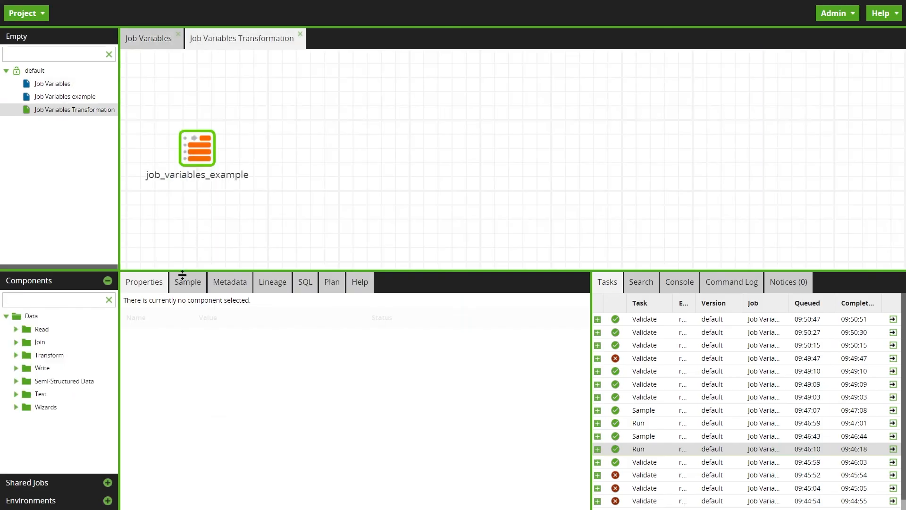
click(197, 160)
click(181, 282)
click(159, 304)
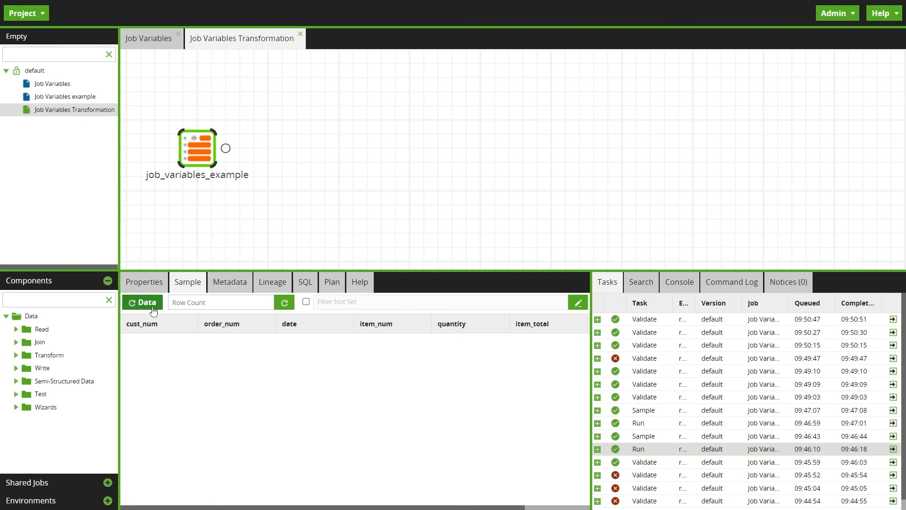
click(143, 282)
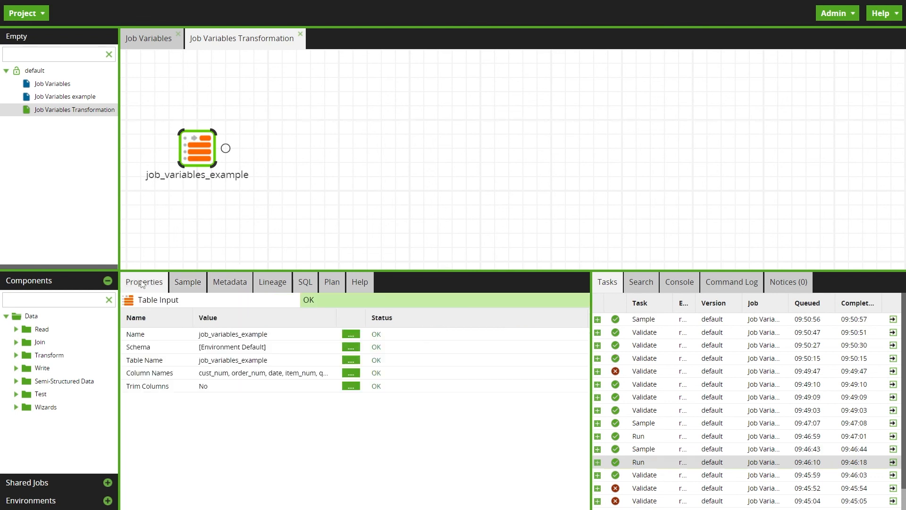
Return to the Job Variables orchestration job and run it in the current redshift environment
click(160, 29)
click(409, 169)
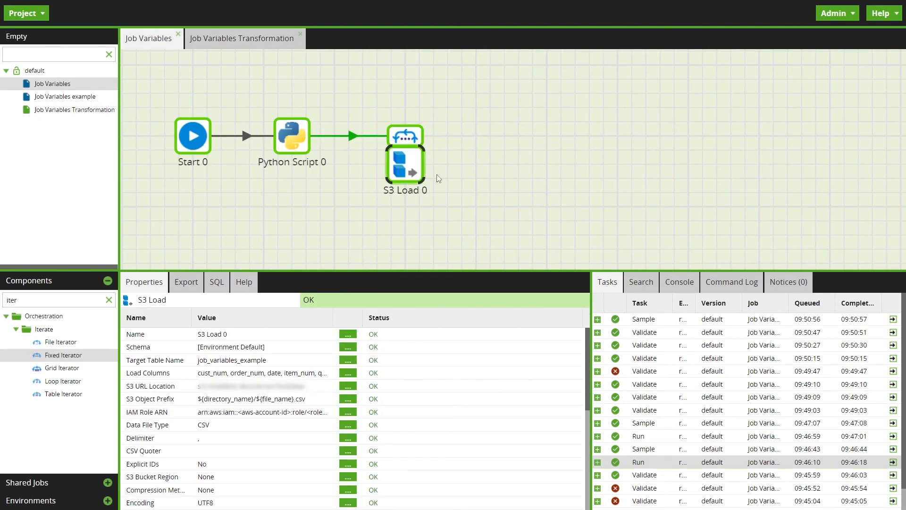
click(522, 171)
right_click(281, 196)
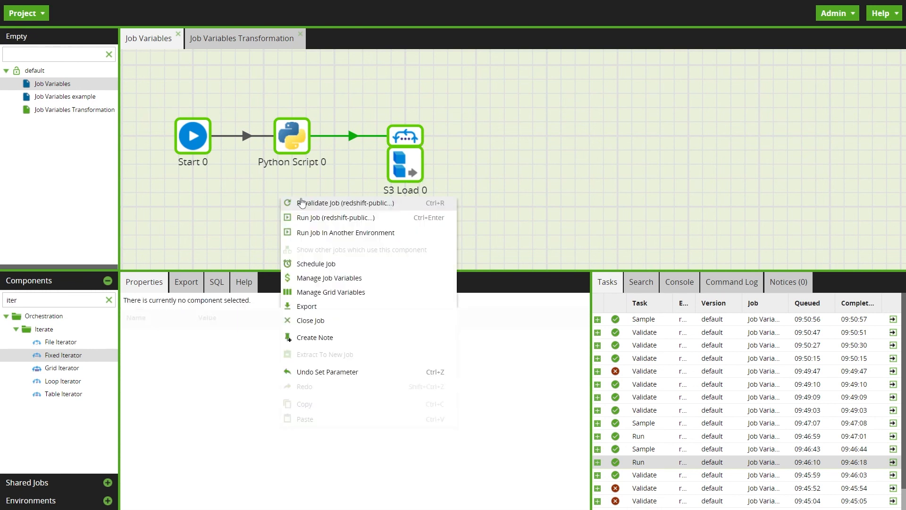
click(316, 217)
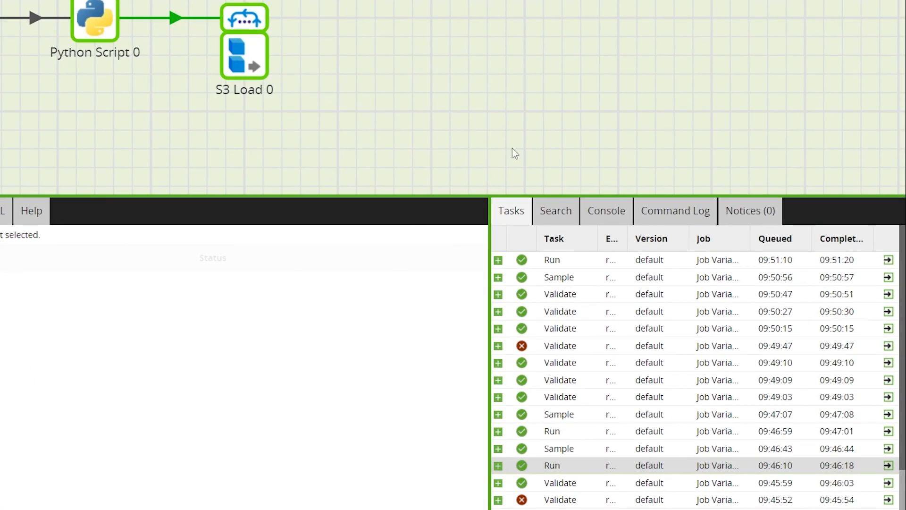
Expand the latest Run task and examine the status, variable updates and row count of each component
click(497, 260)
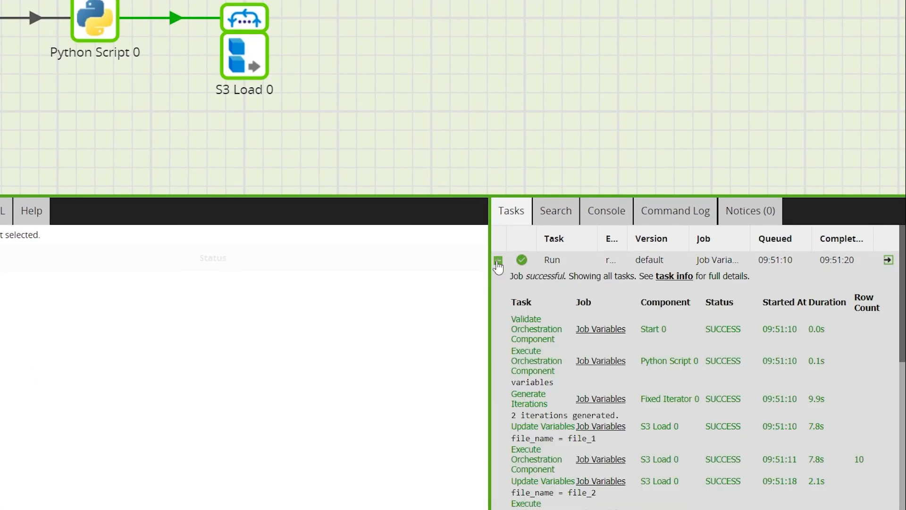
scroll(837, 342, down, 3)
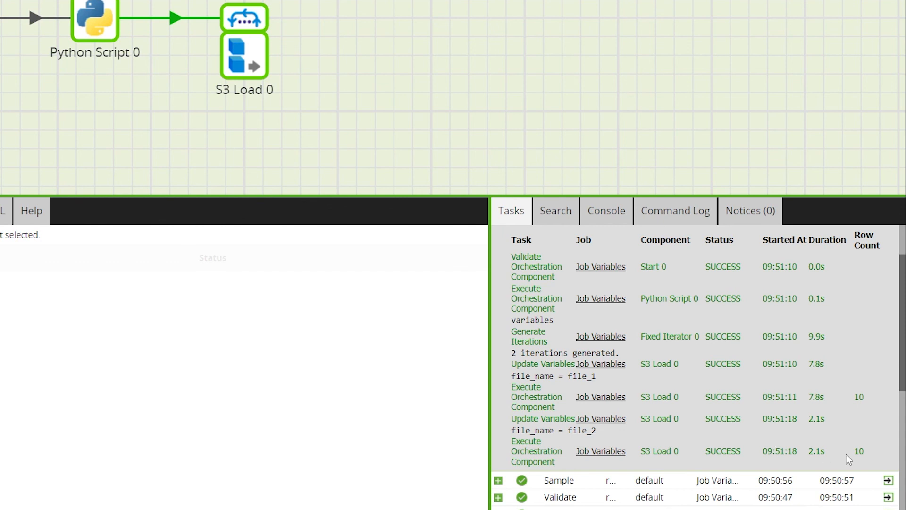
scroll(546, 279, up, 3)
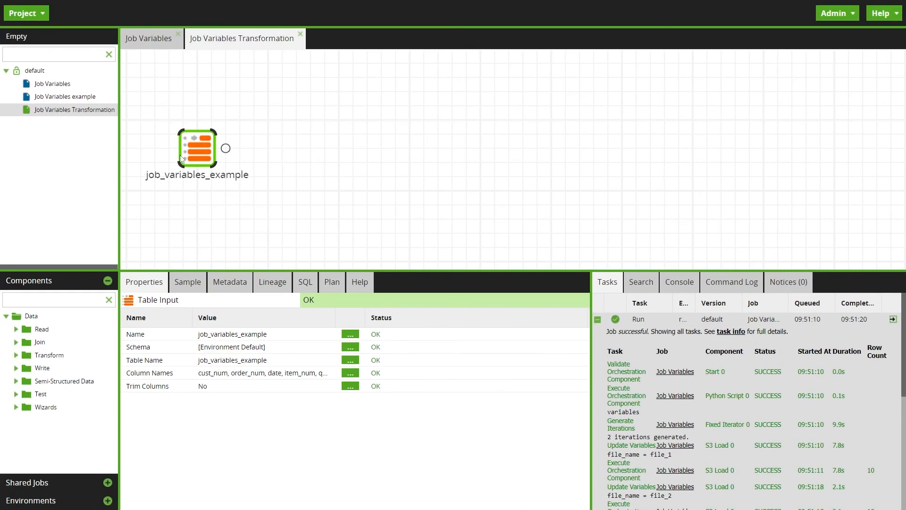
Refresh the job_variables_example data sample in Job Variables Transformation to check the rows loaded by the run
click(190, 286)
click(145, 304)
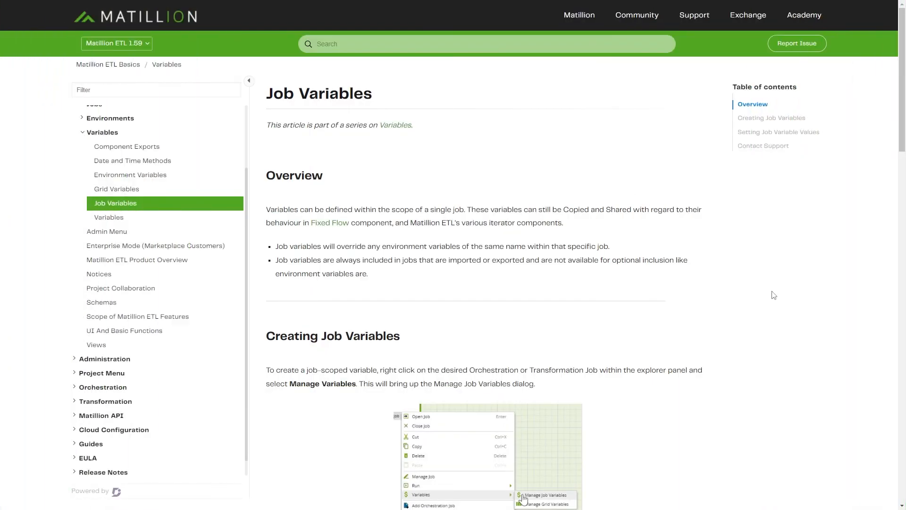
Read through the Job Variables documentation article, covering creating job variables and setting their values
scroll(773, 295, down, 2)
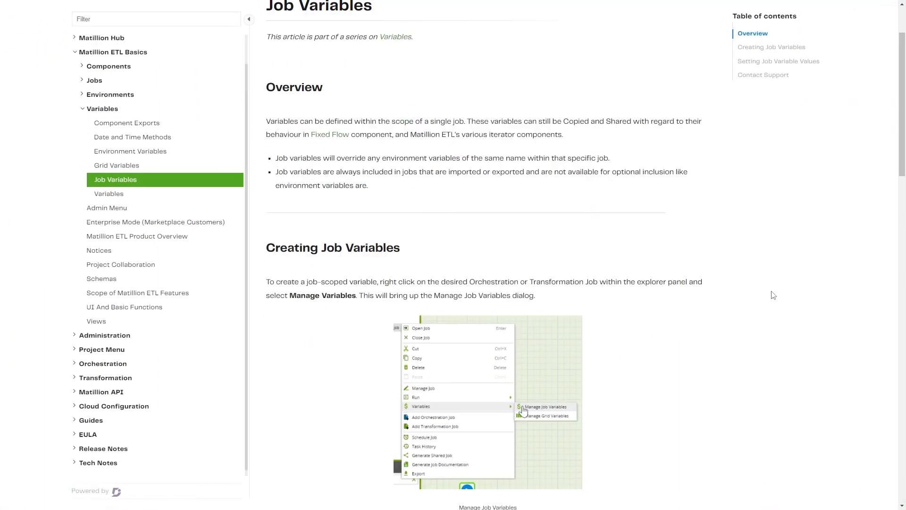
scroll(773, 295, down, 10)
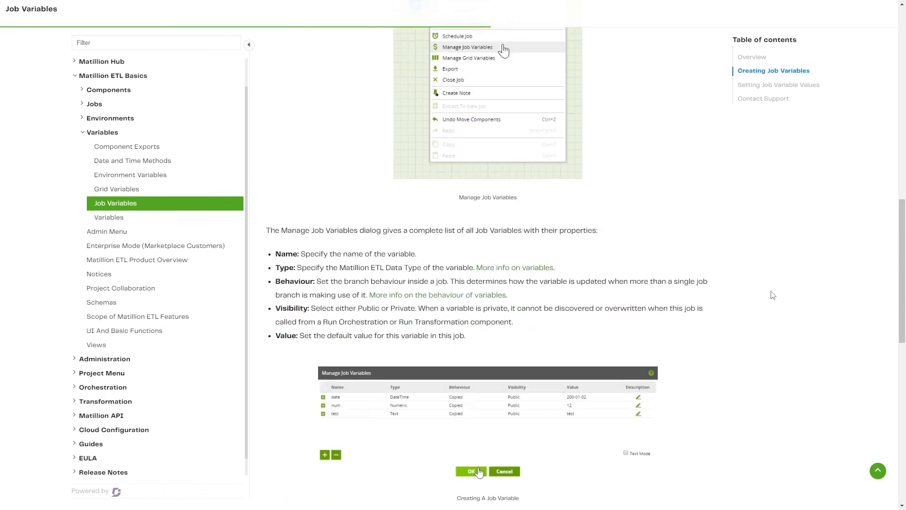
scroll(773, 295, down, 10)
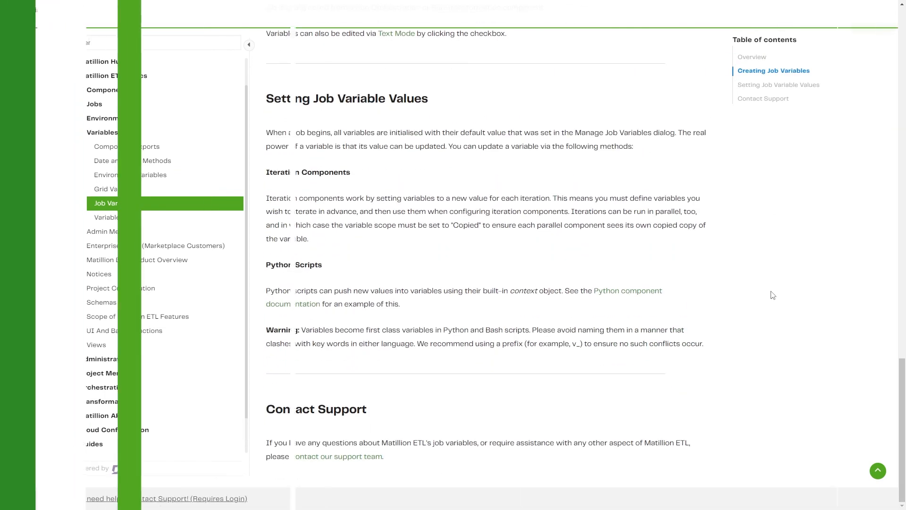